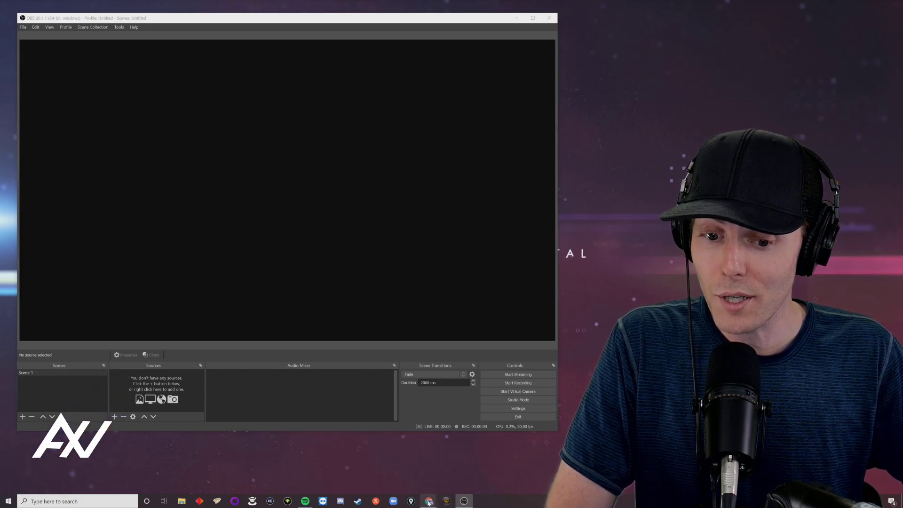
Bring Chrome forward and show the AVerMedia webcam product page.
{"action": "mouse_move", "coordinate": [429, 503]}
{"action": "left_click", "coordinate": [463, 470]}
{"action": "left_click", "coordinate": [311, 6]}
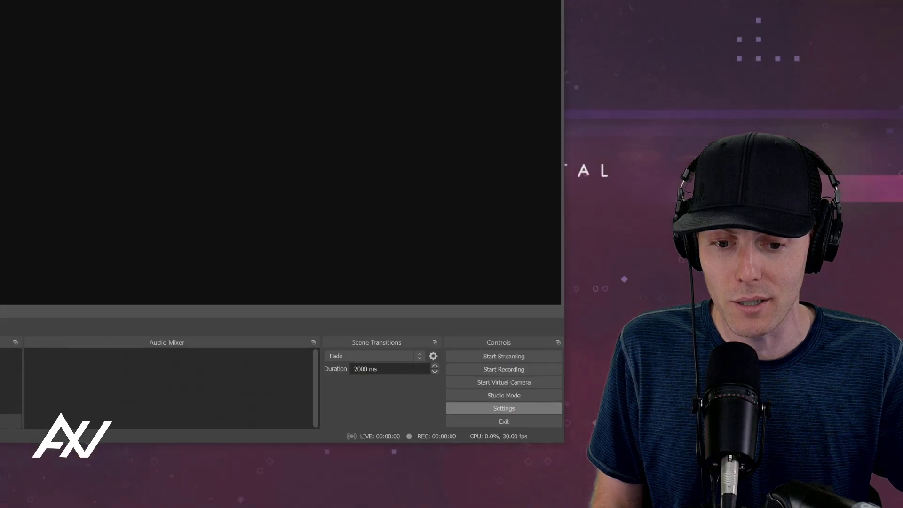
Set the video output to 1920x1080 with the Lanczos downscale filter at 60 FPS.
{"action": "left_click", "coordinate": [544, 409]}
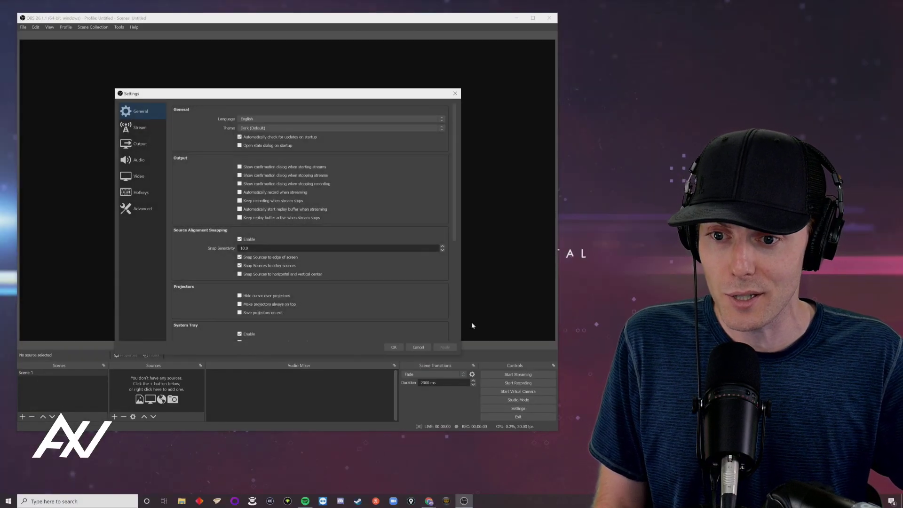
{"action": "left_click_drag", "start_coordinate": [346, 97], "coordinate": [298, 72]}
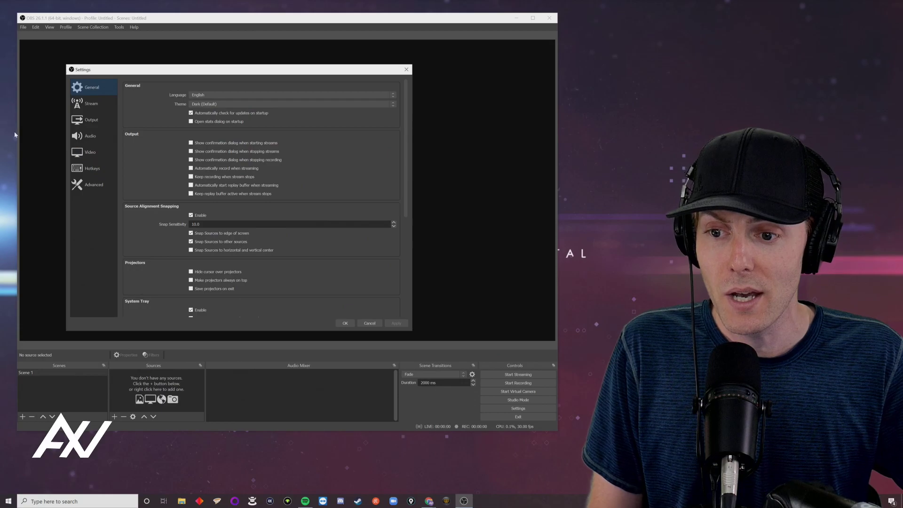
{"action": "left_click", "coordinate": [99, 153]}
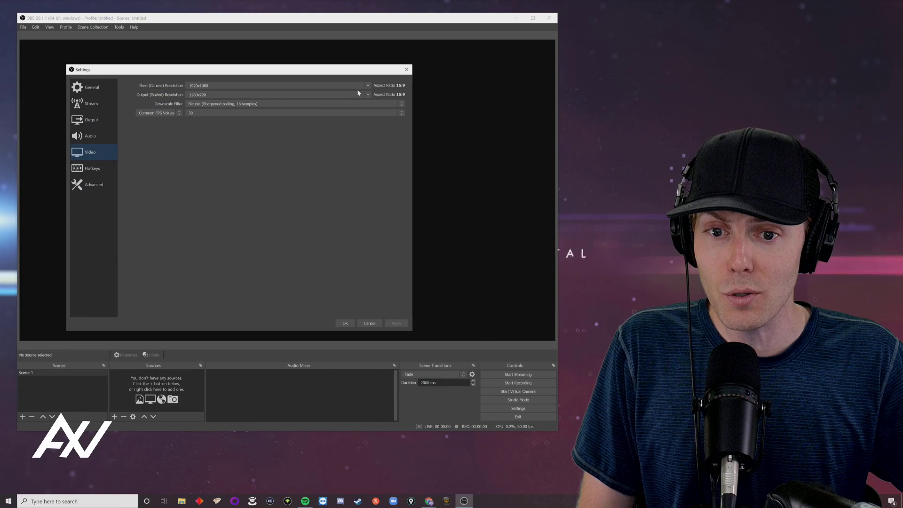
{"action": "left_click", "coordinate": [367, 95]}
{"action": "left_click", "coordinate": [330, 101]}
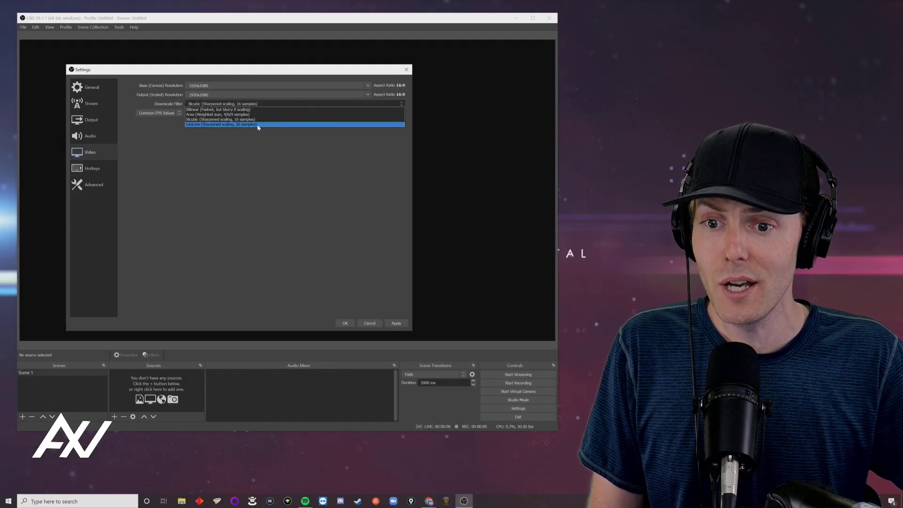
{"action": "left_click", "coordinate": [257, 125]}
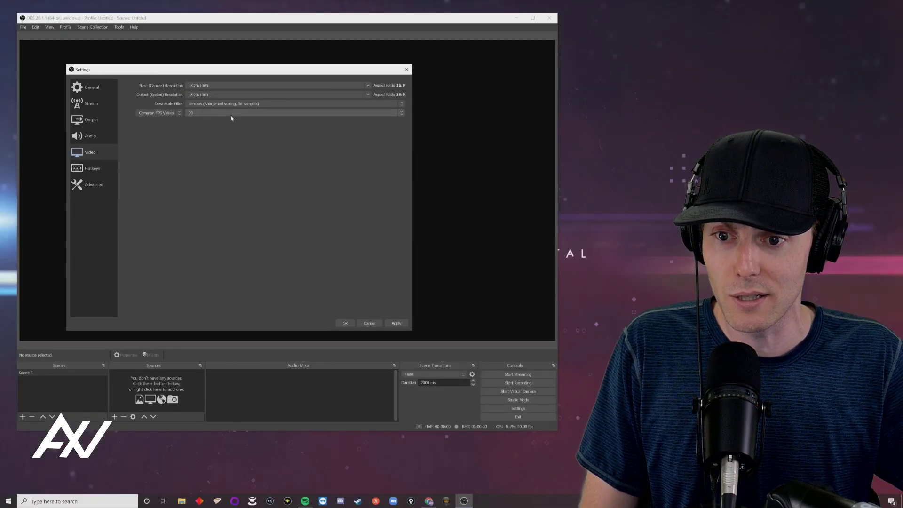
{"action": "left_click", "coordinate": [253, 125]}
{"action": "left_click", "coordinate": [203, 163]}
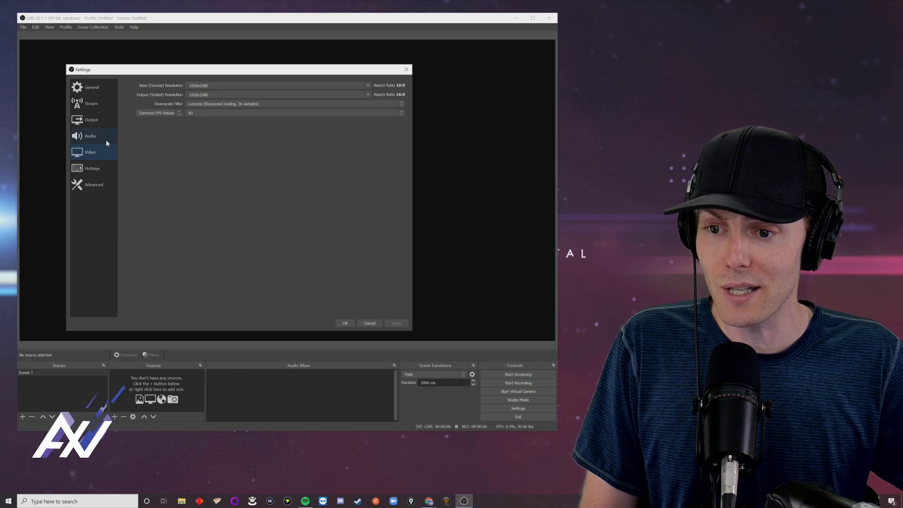
Change Output Mode to Advanced and keep NVIDIA NVENC H.264 (new) as the streaming encoder.
{"action": "left_click", "coordinate": [98, 121]}
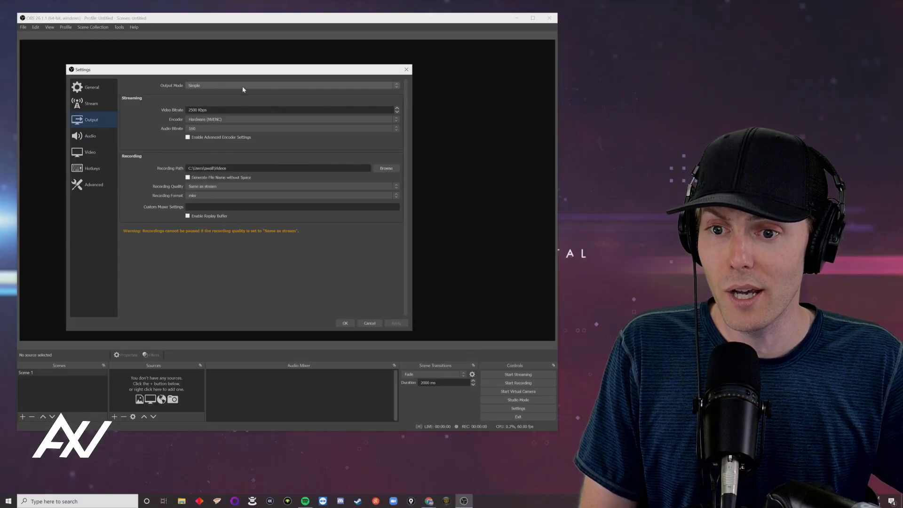
{"action": "left_click", "coordinate": [243, 87]}
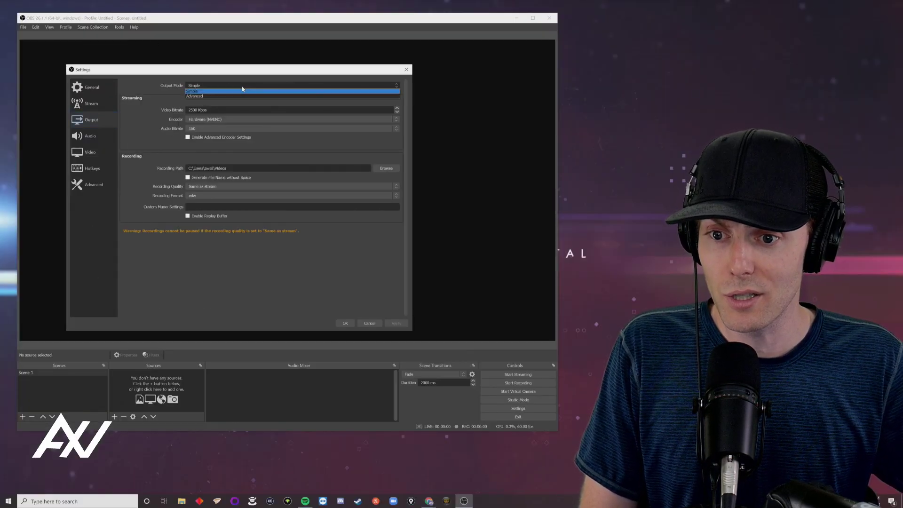
{"action": "left_click", "coordinate": [207, 97]}
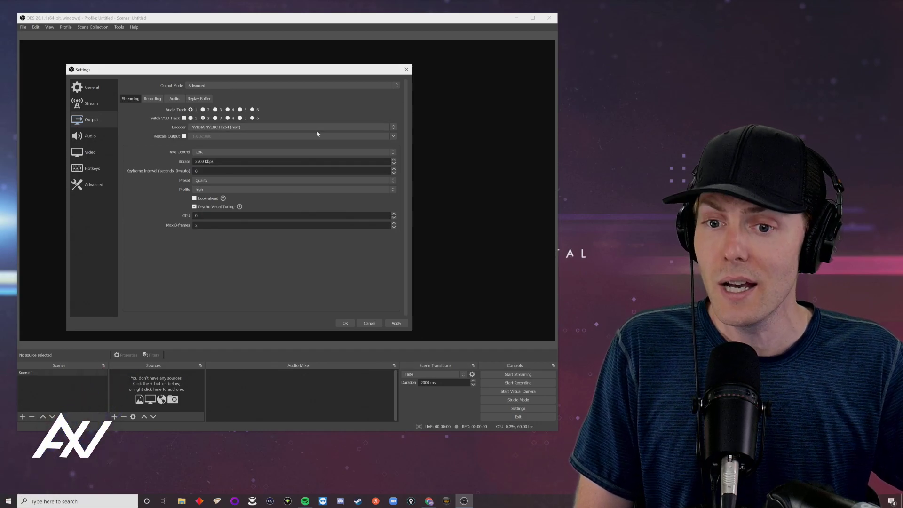
{"action": "left_click", "coordinate": [334, 128]}
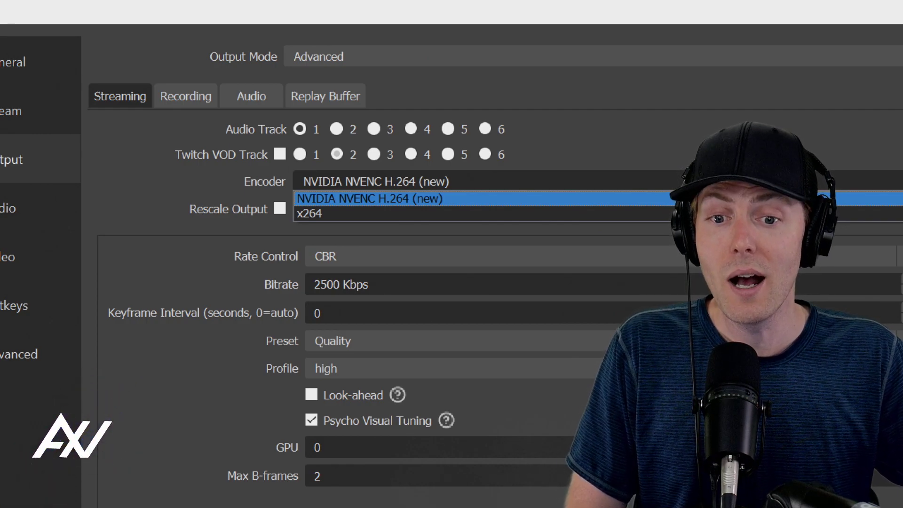
{"action": "left_click", "coordinate": [149, 112]}
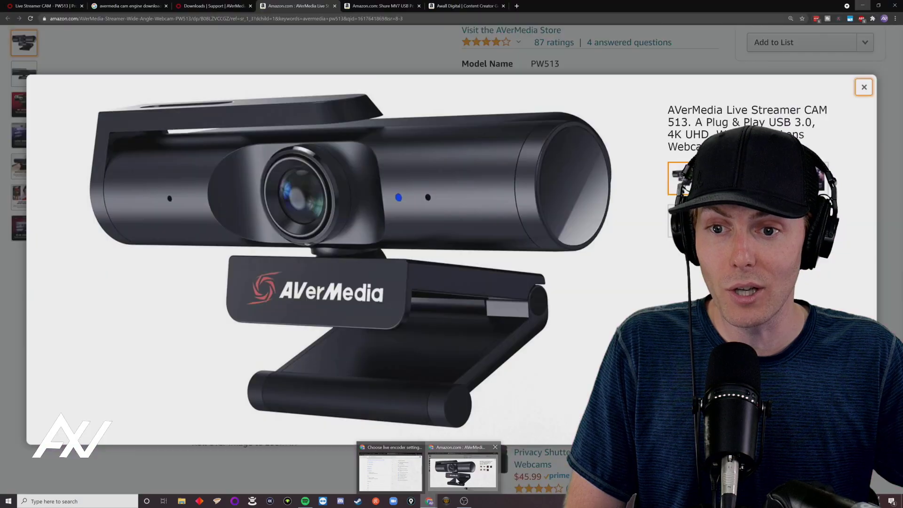
Switch Chrome to the Awall Digital storefront tab and scroll down the page.
{"action": "left_click", "coordinate": [463, 468]}
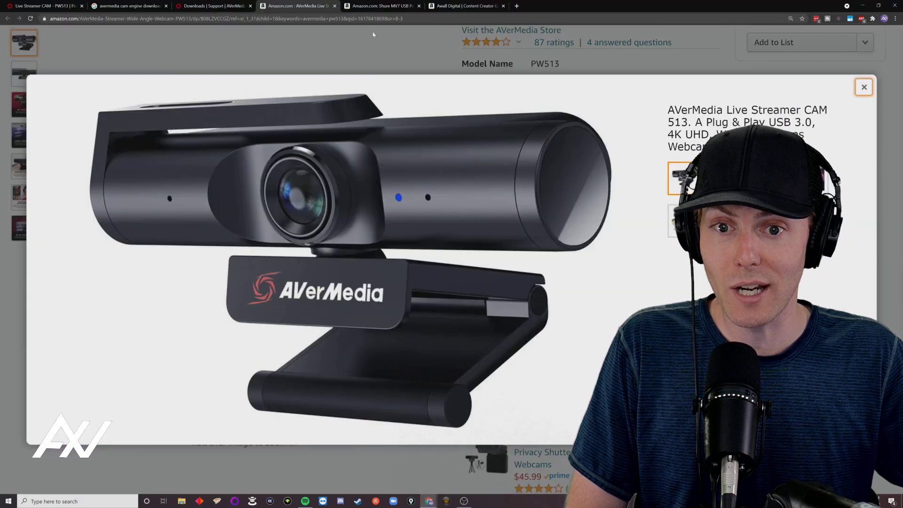
{"action": "left_click", "coordinate": [456, 6]}
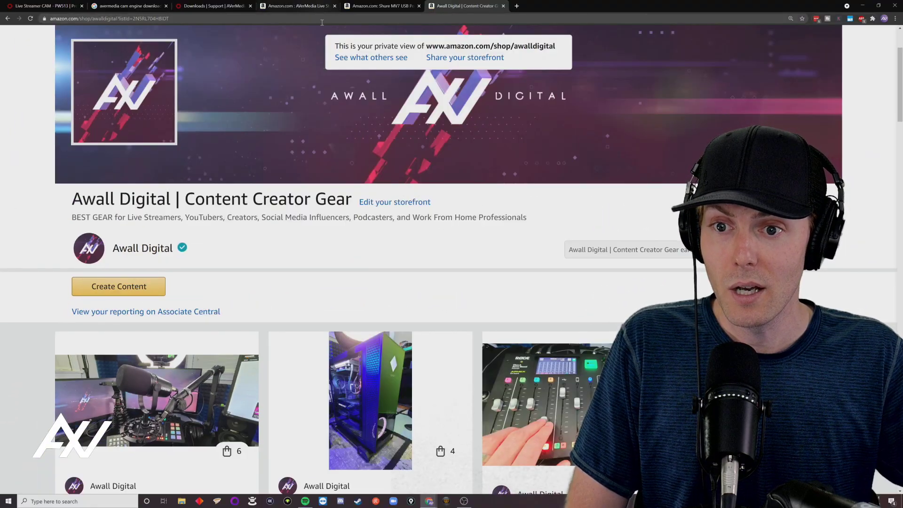
{"action": "scroll", "coordinate": [294, 208], "scroll_direction": "down", "scroll_amount": 15}
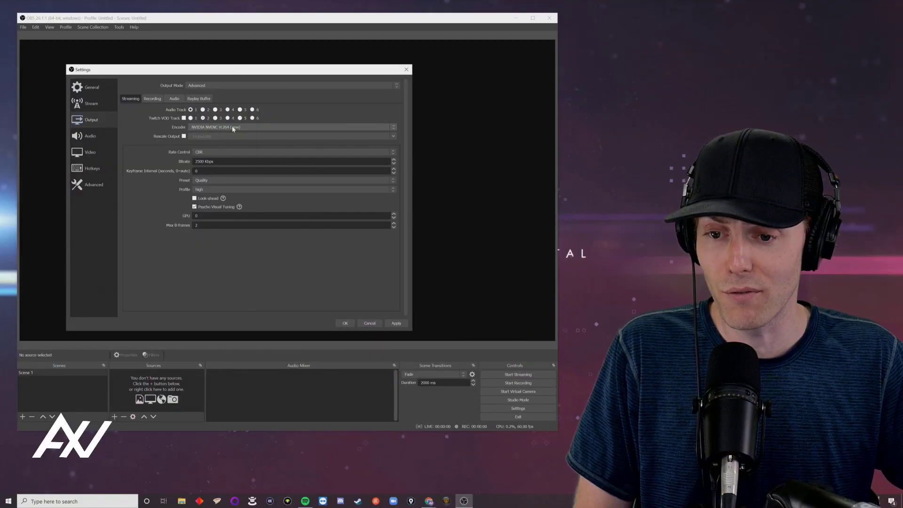
{"action": "left_click", "coordinate": [233, 128]}
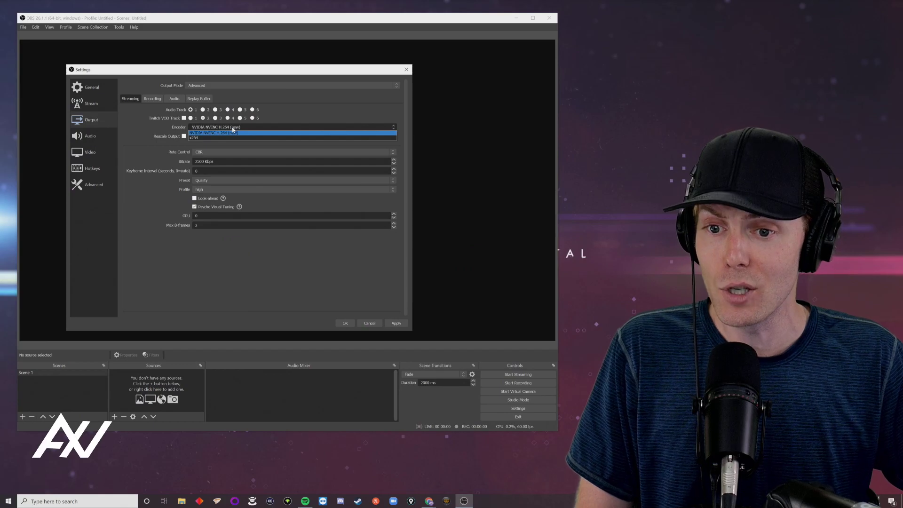
{"action": "left_click", "coordinate": [231, 133]}
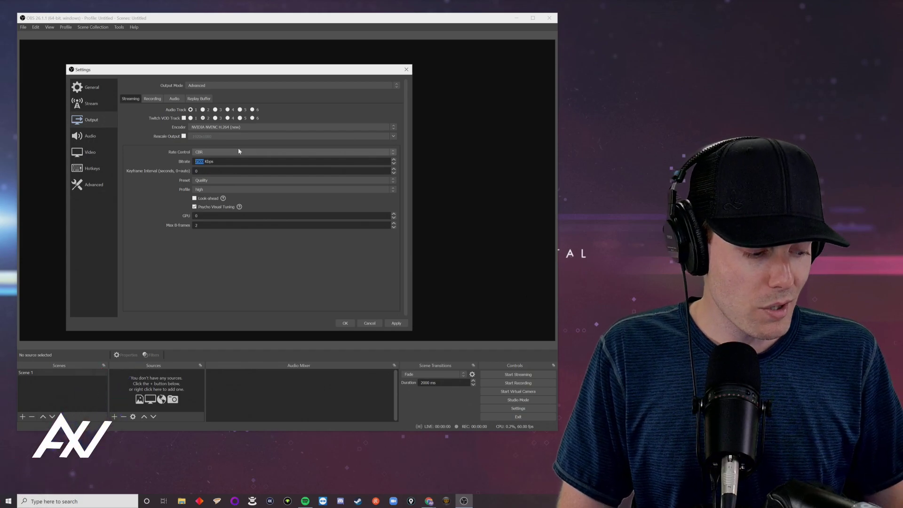
Set the streaming bitrate to 6000 Kbps with the Performance encoder preset.
{"action": "type", "text": "6000"}
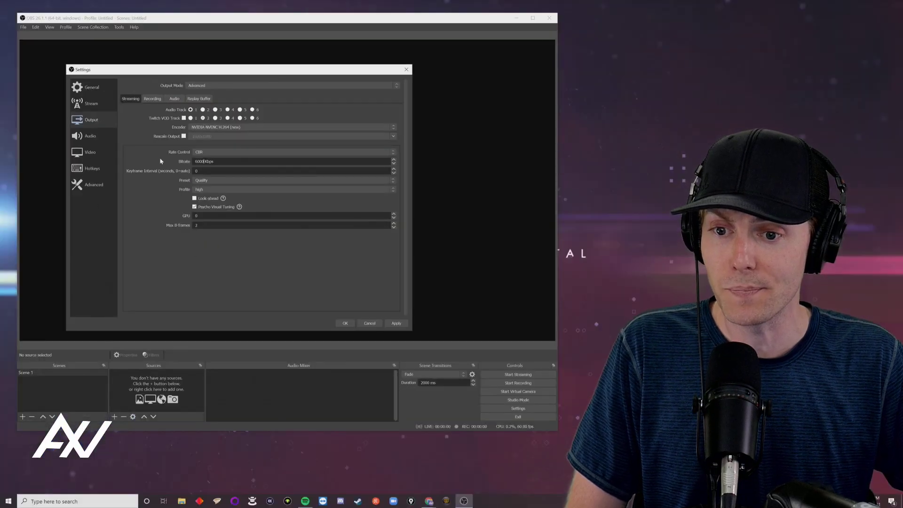
{"action": "left_click", "coordinate": [220, 181]}
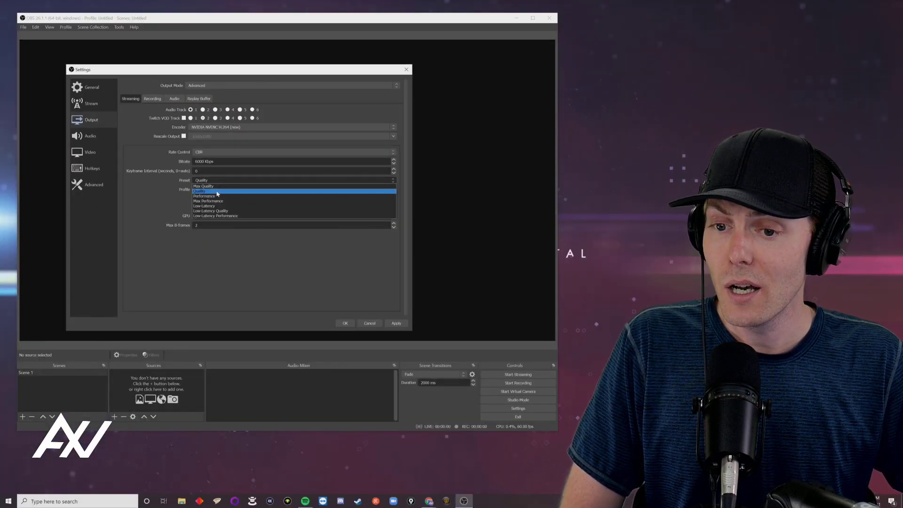
{"action": "left_click", "coordinate": [208, 195]}
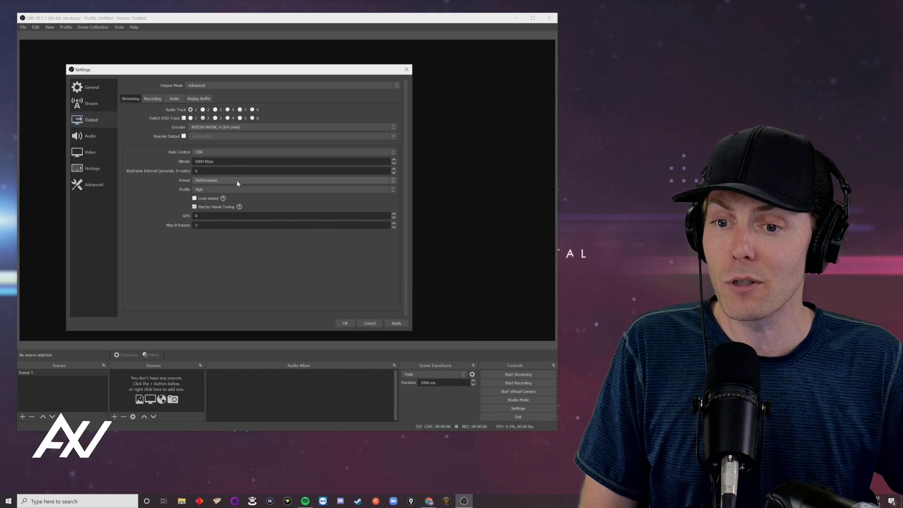
{"action": "left_click", "coordinate": [375, 221]}
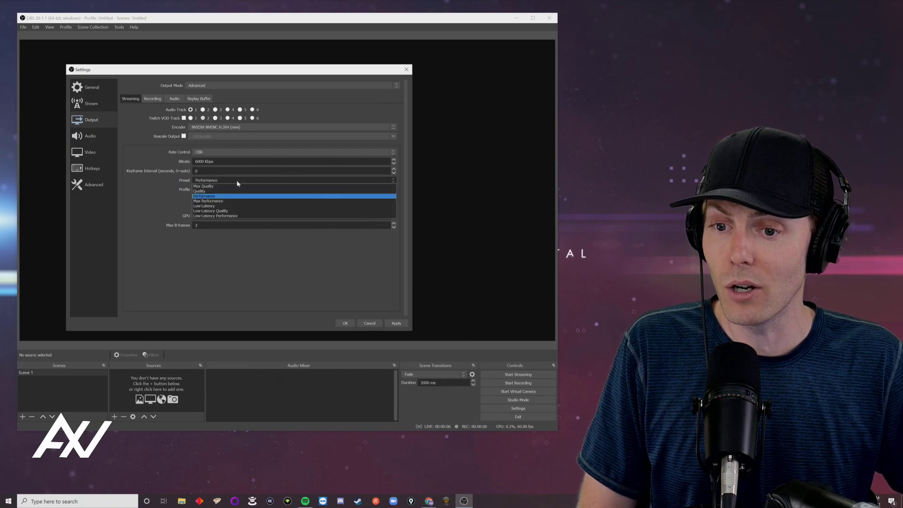
{"action": "left_click", "coordinate": [216, 197]}
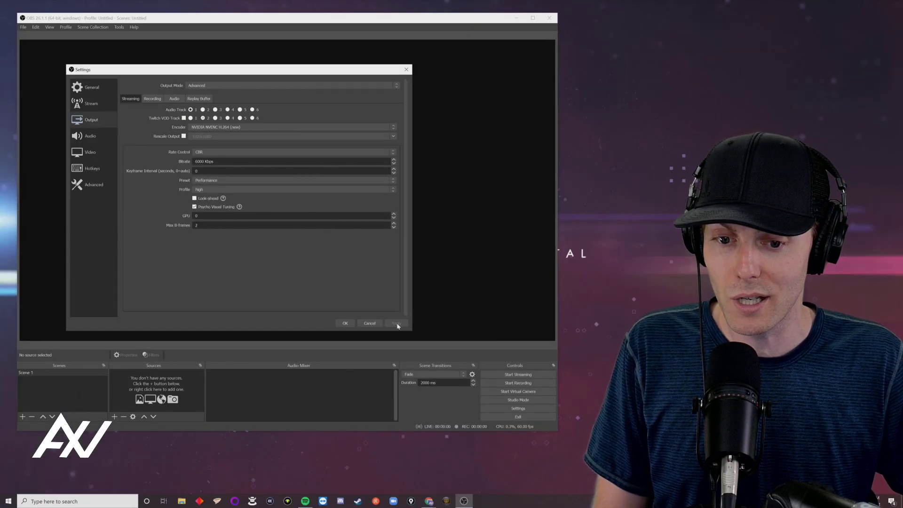
{"action": "left_click", "coordinate": [152, 100]}
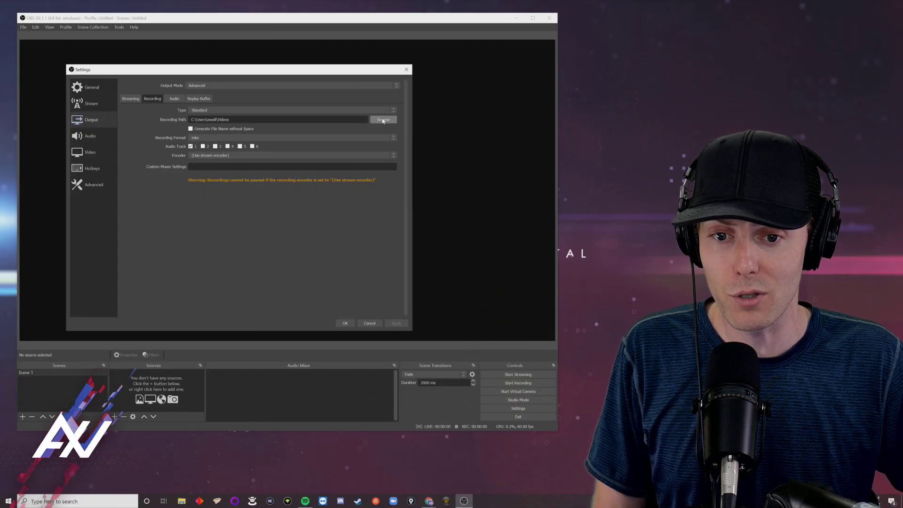
Create a new folder named OBS on the DATA (D:) drive.
{"action": "left_click", "coordinate": [390, 127]}
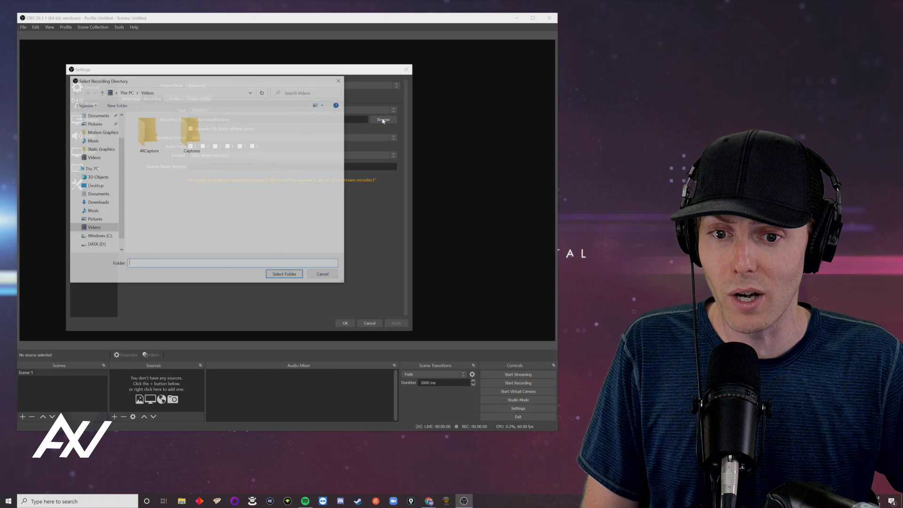
{"action": "left_click", "coordinate": [101, 245]}
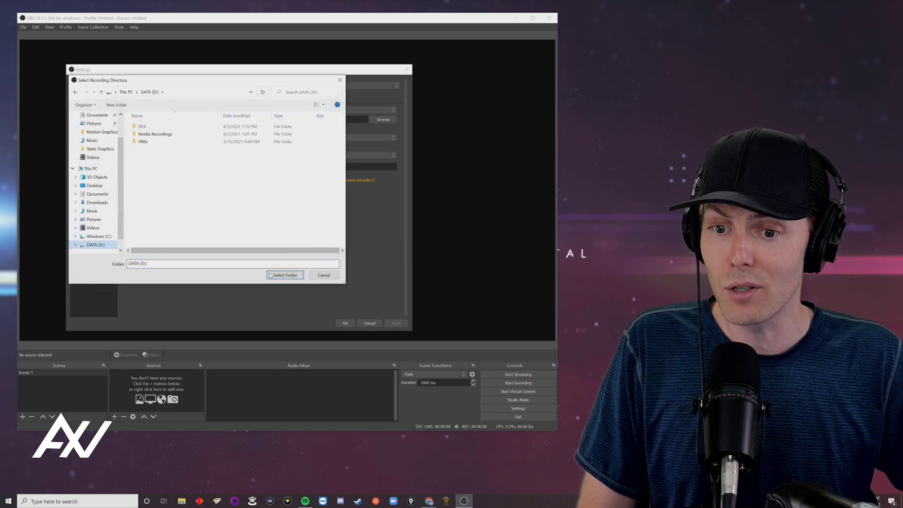
{"action": "right_click", "coordinate": [194, 195]}
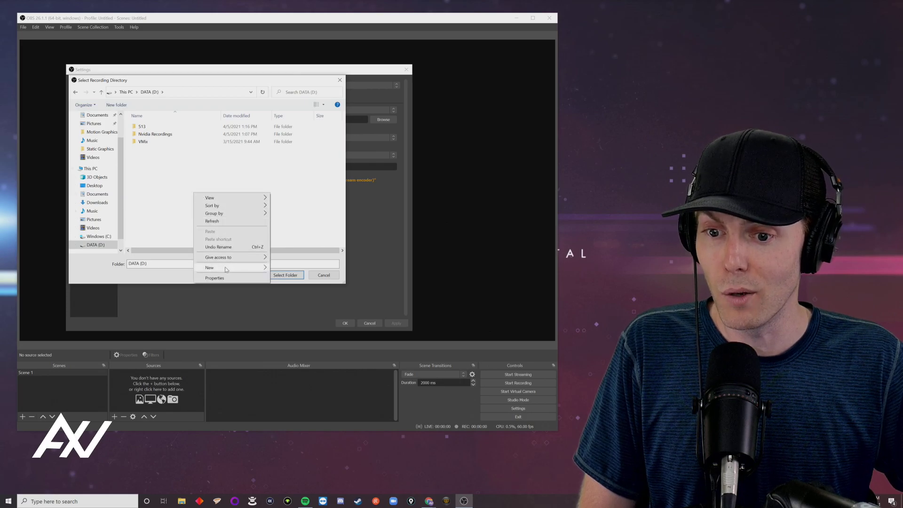
{"action": "mouse_move", "coordinate": [225, 267]}
{"action": "left_click", "coordinate": [284, 268]}
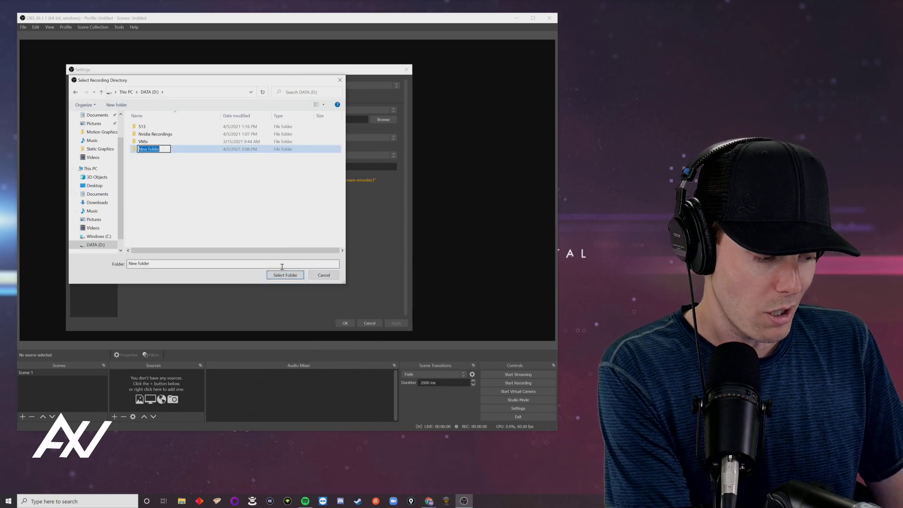
{"action": "type", "text": "OBS"}
{"action": "left_click", "coordinate": [212, 195]}
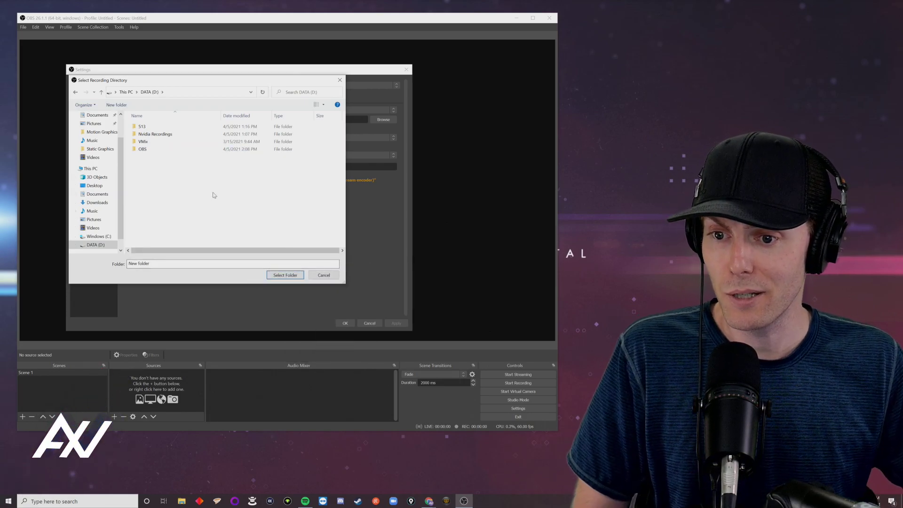
Choose D:/OBS as the recording path and set the recording format to mp4.
{"action": "left_click", "coordinate": [145, 151]}
{"action": "double_click", "coordinate": [146, 151]}
{"action": "left_click", "coordinate": [285, 275]}
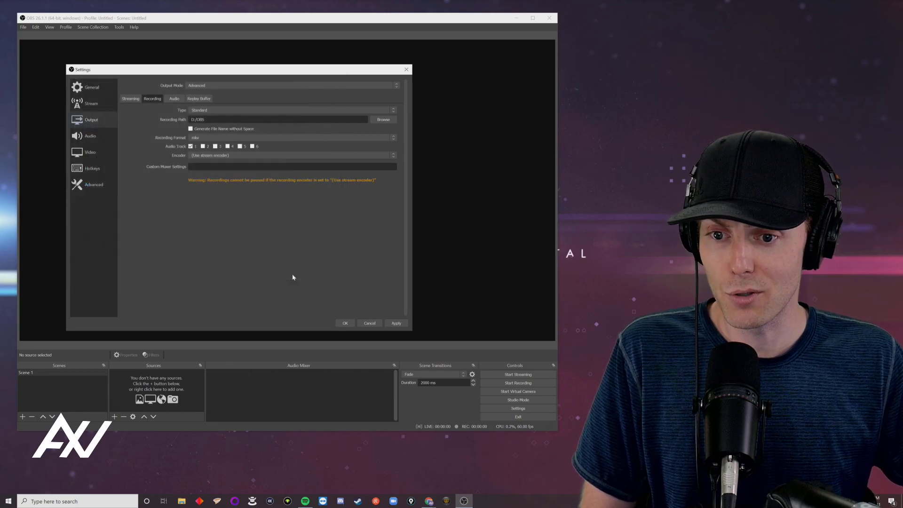
{"action": "left_click", "coordinate": [213, 137]}
{"action": "left_click", "coordinate": [198, 148]}
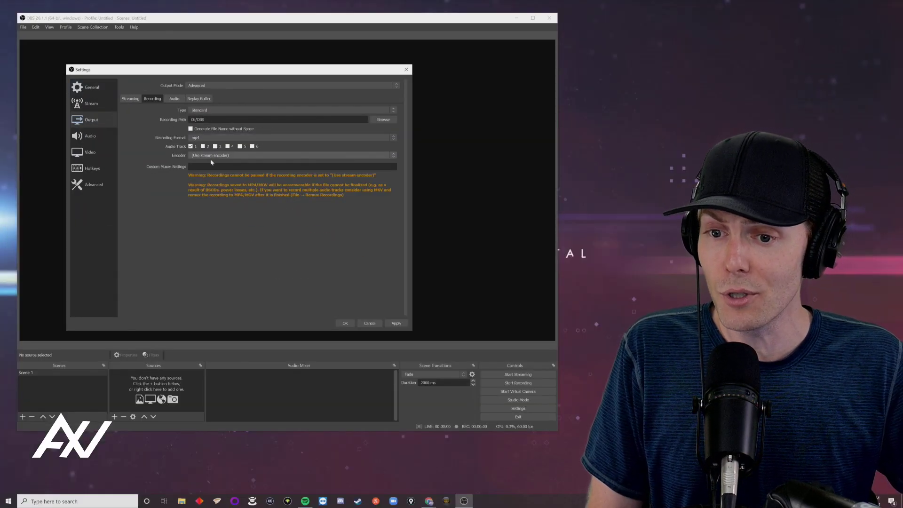
Switch the recording encoder to NVIDIA NVENC H.264 (new).
{"action": "left_click", "coordinate": [214, 156]}
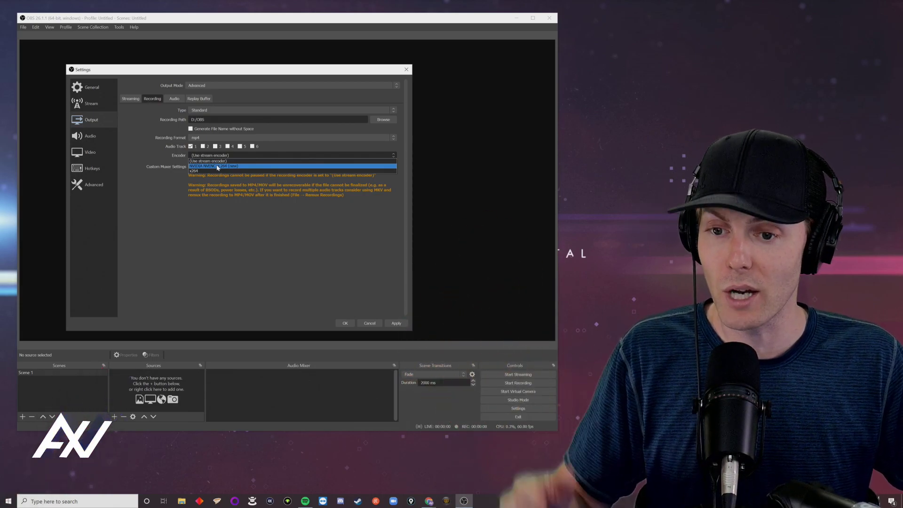
{"action": "left_click", "coordinate": [218, 167]}
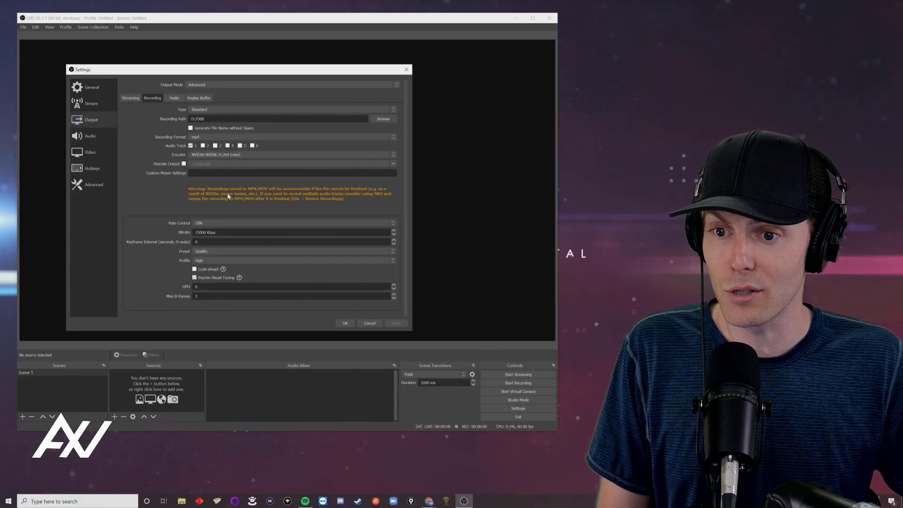
{"action": "left_click", "coordinate": [174, 100]}
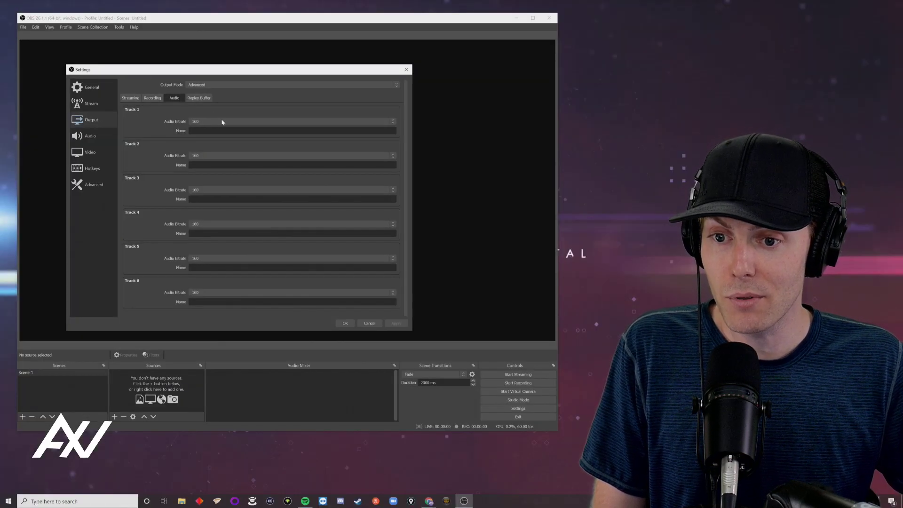
Change each Audio Bitrate dropdown for Tracks 1, 2, 3, 4, 5 and 6 to 320.
{"action": "left_click", "coordinate": [223, 122]}
{"action": "left_click", "coordinate": [204, 168]}
{"action": "left_click", "coordinate": [214, 157]}
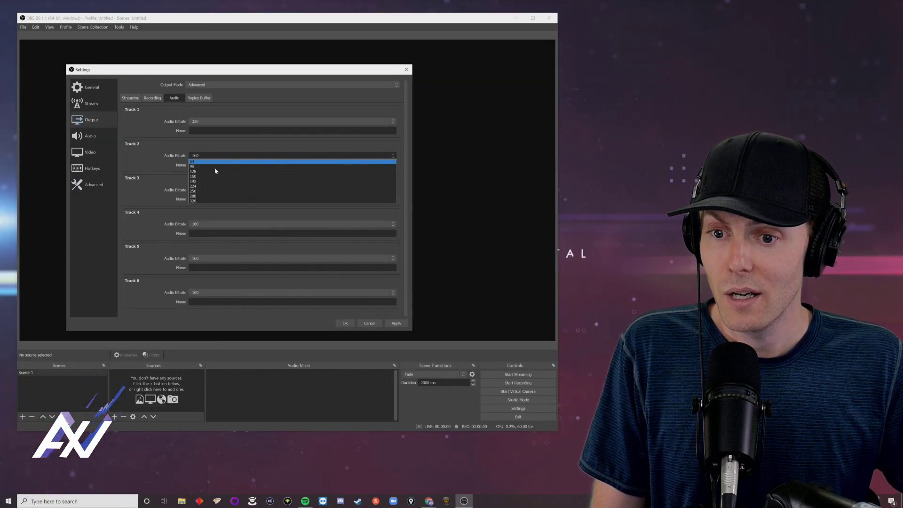
{"action": "left_click", "coordinate": [216, 201]}
{"action": "left_click", "coordinate": [216, 190]}
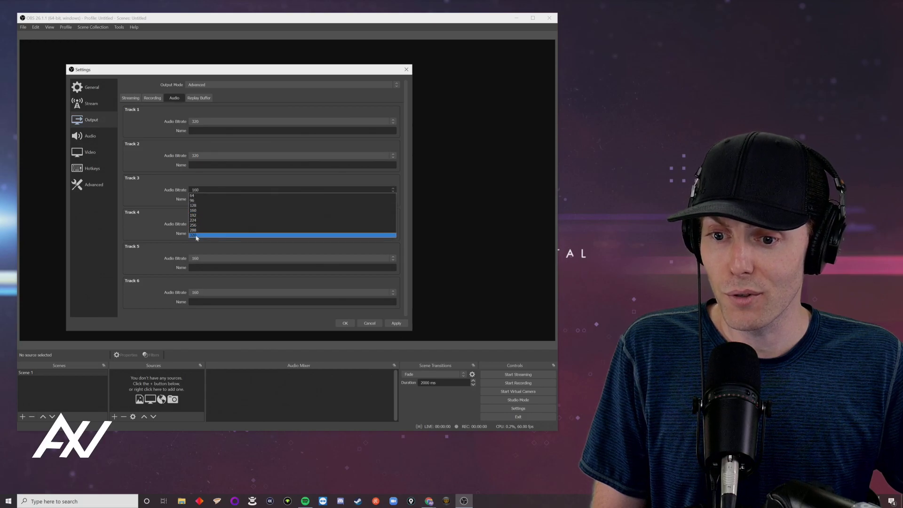
{"action": "left_click", "coordinate": [196, 235]}
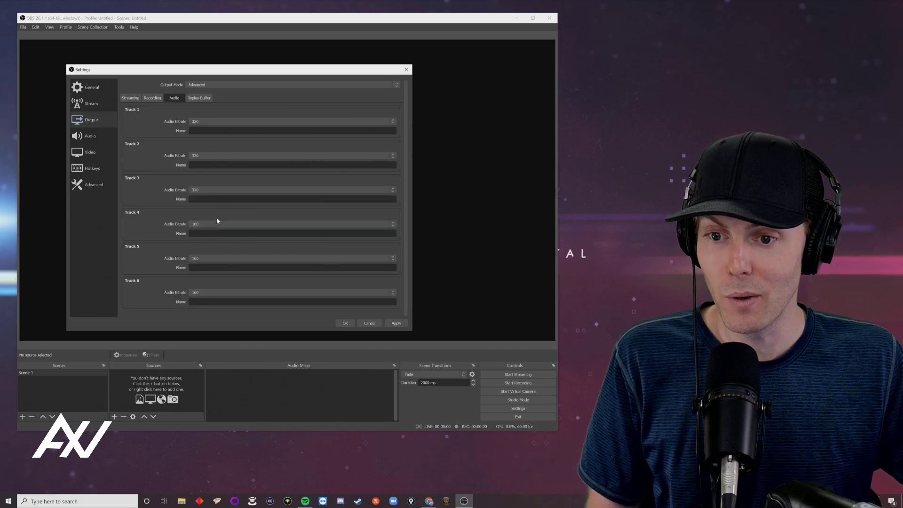
{"action": "left_click", "coordinate": [217, 223]}
{"action": "left_click", "coordinate": [209, 267]}
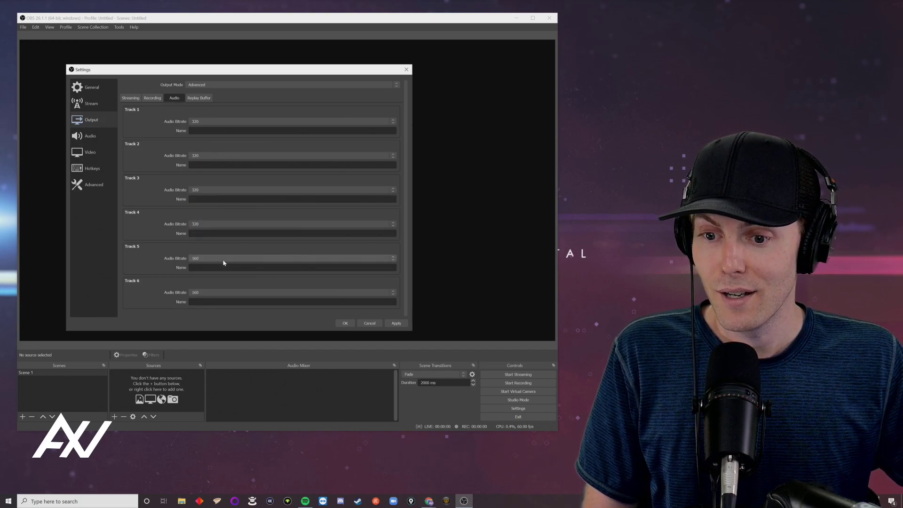
{"action": "left_click", "coordinate": [224, 260]}
{"action": "left_click", "coordinate": [200, 303]}
{"action": "left_click", "coordinate": [217, 293]}
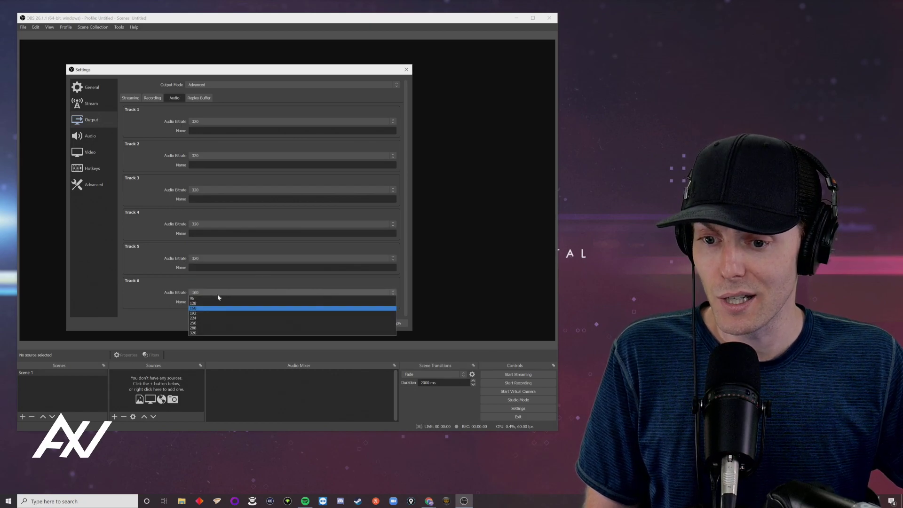
{"action": "left_click", "coordinate": [196, 332]}
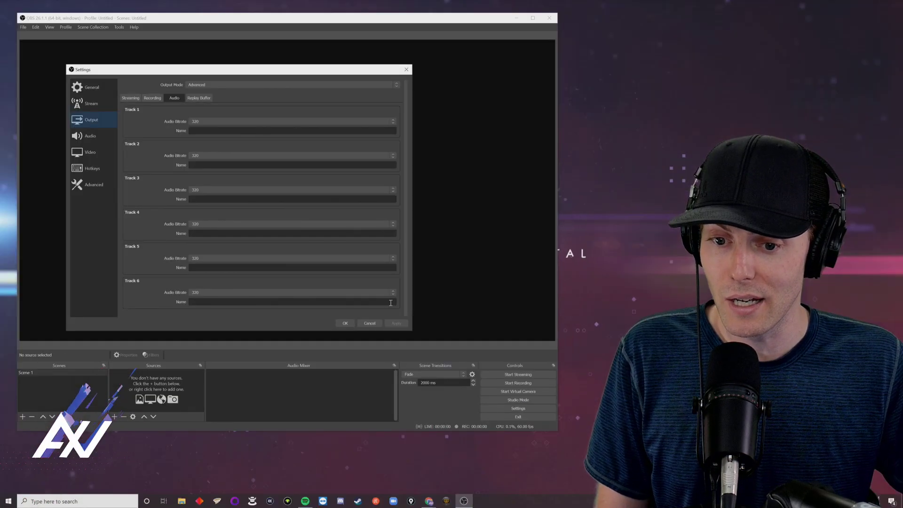
Review the Stream page, then save and close Settings with OK.
{"action": "left_click", "coordinate": [94, 105]}
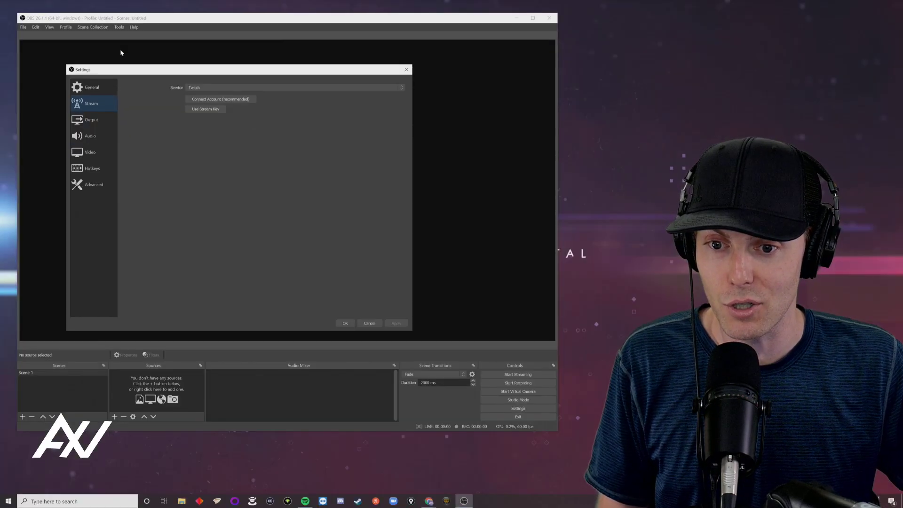
{"action": "left_click", "coordinate": [339, 322]}
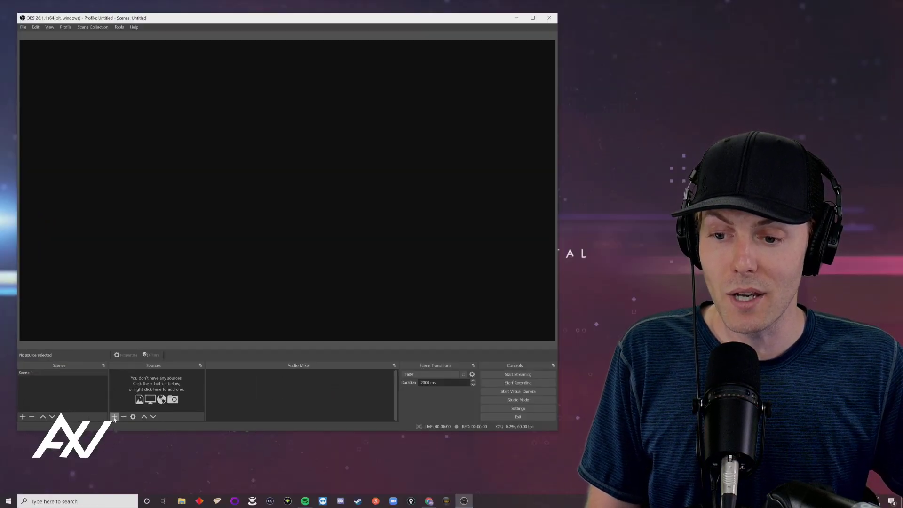
Add a Video Capture Device source named PW513 using the Live Streamer CAM 513 CamEngine - 1 camera.
{"action": "left_click", "coordinate": [115, 417]}
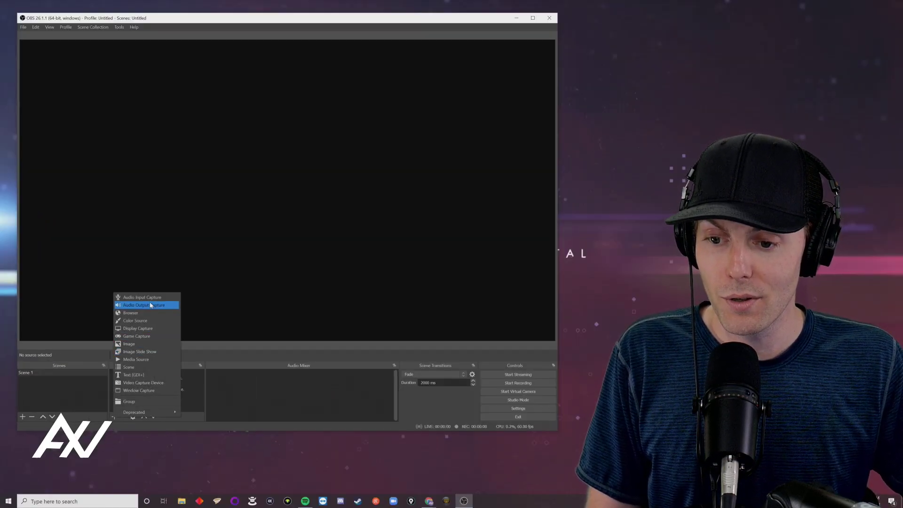
{"action": "left_click", "coordinate": [146, 383]}
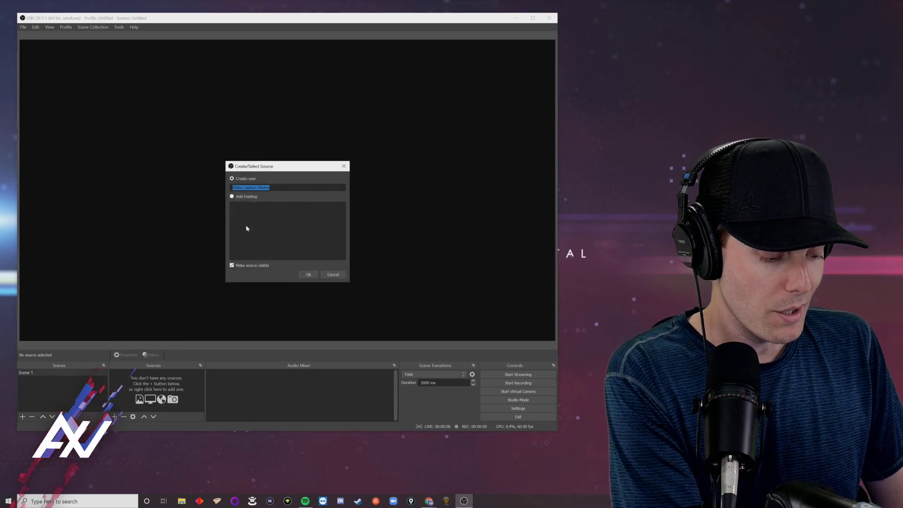
{"action": "type", "text": "PW513"}
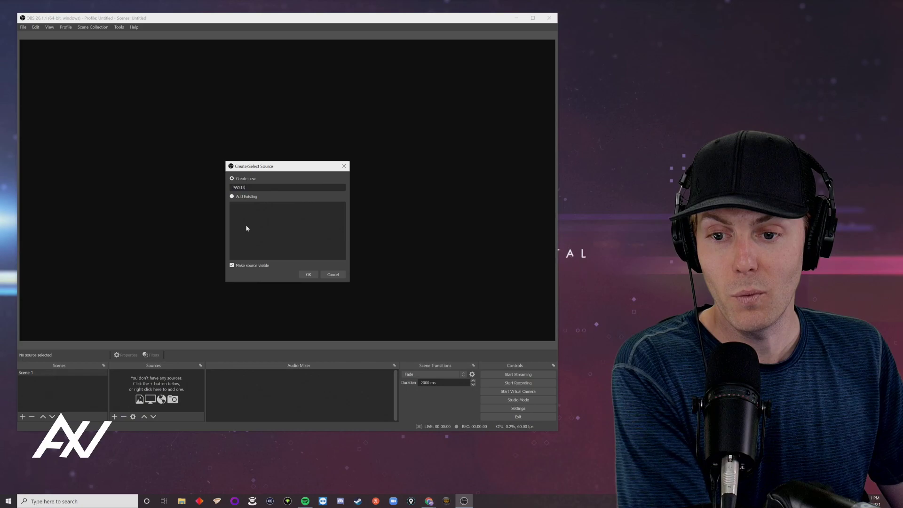
{"action": "left_click", "coordinate": [309, 275]}
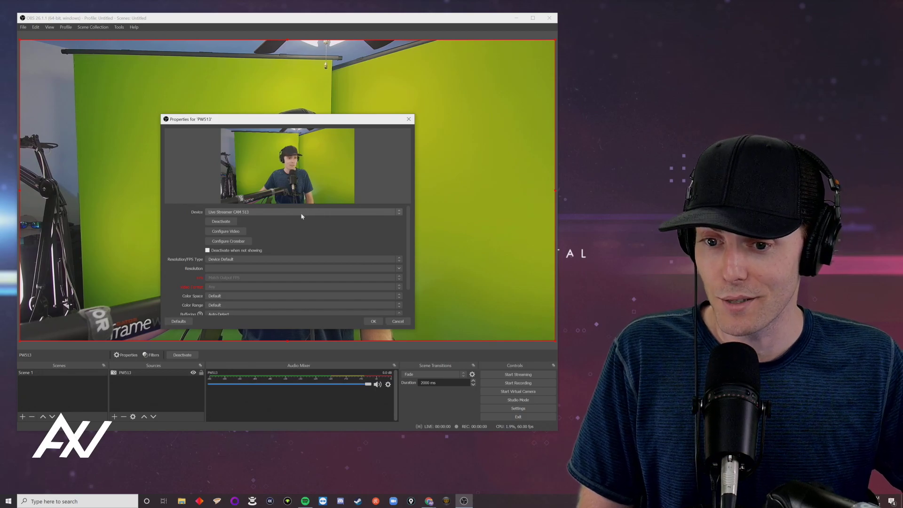
{"action": "left_click", "coordinate": [299, 212]}
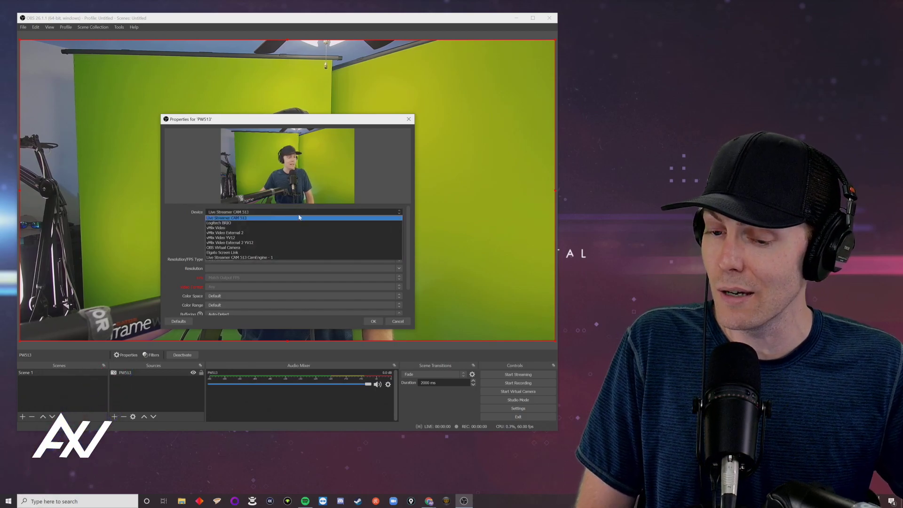
{"action": "left_click", "coordinate": [267, 258]}
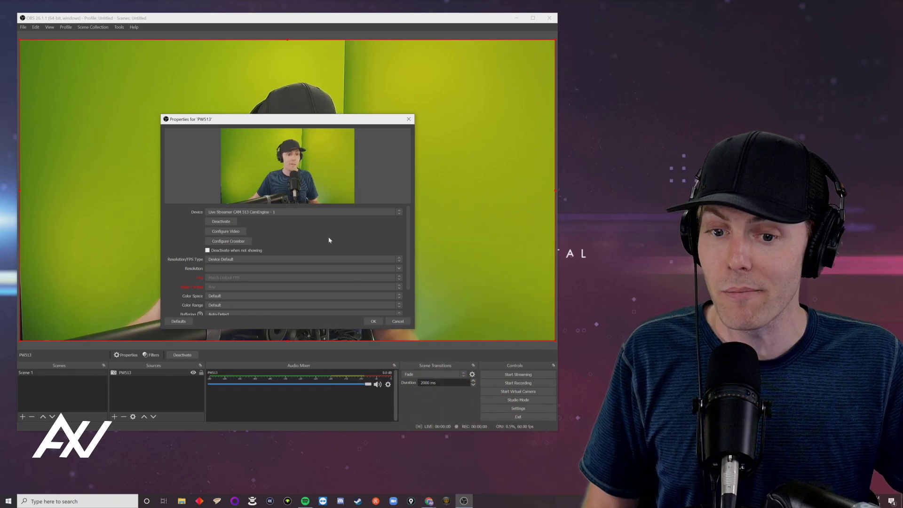
Give the PW513 camera a Custom 1920x1080 resolution with FPS left at Match Output FPS, and apply.
{"action": "left_click", "coordinate": [386, 260]}
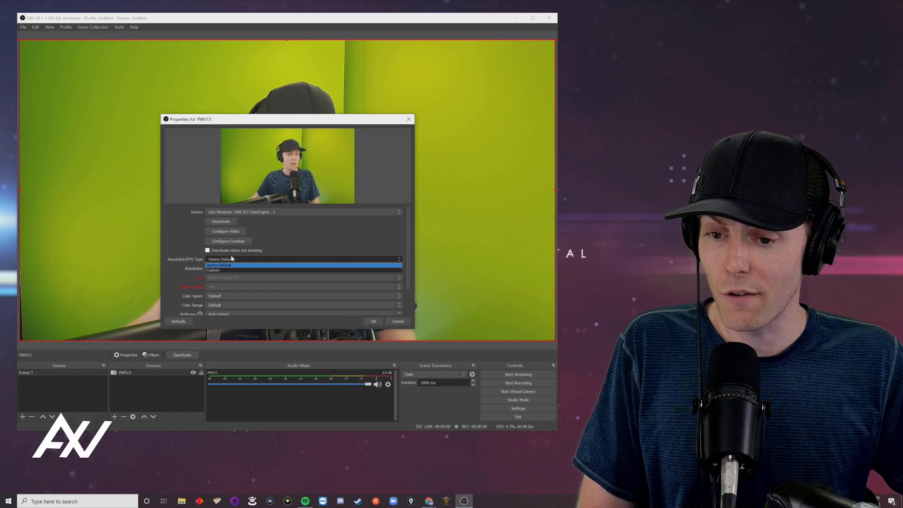
{"action": "left_click", "coordinate": [220, 270]}
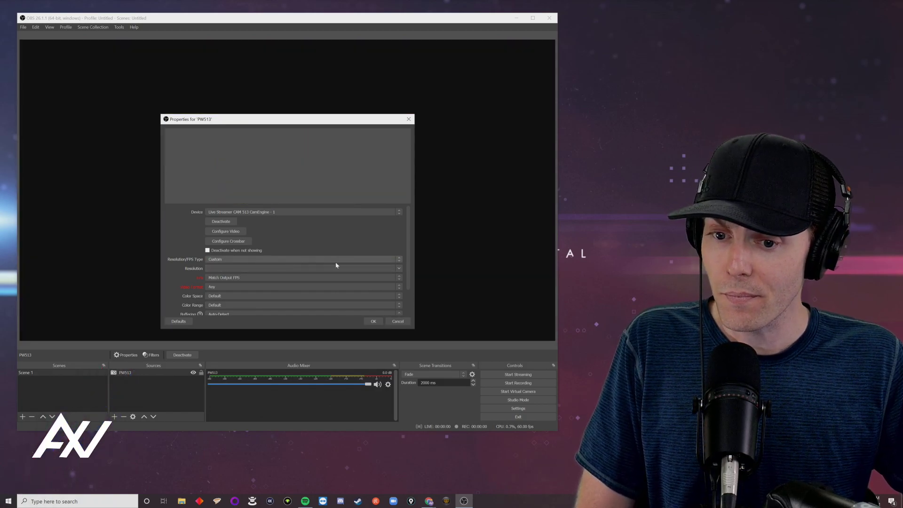
{"action": "left_click", "coordinate": [399, 269]}
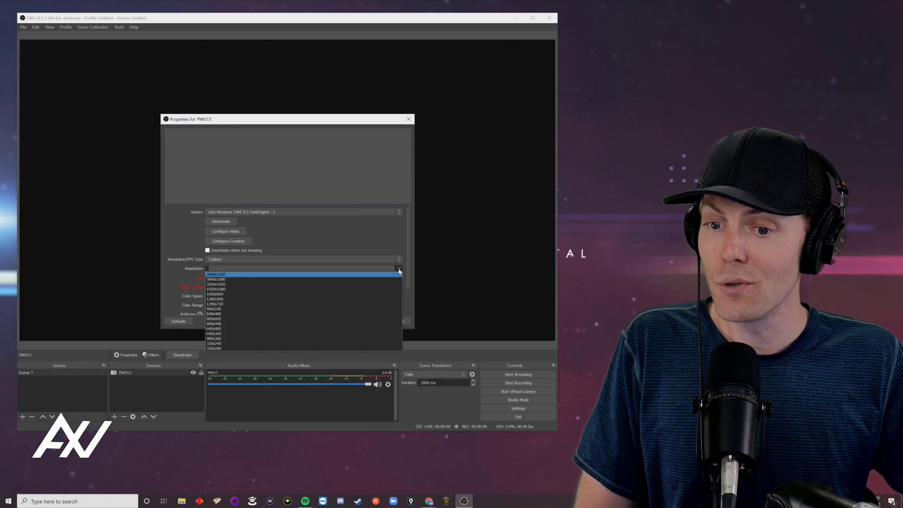
{"action": "left_click", "coordinate": [227, 289]}
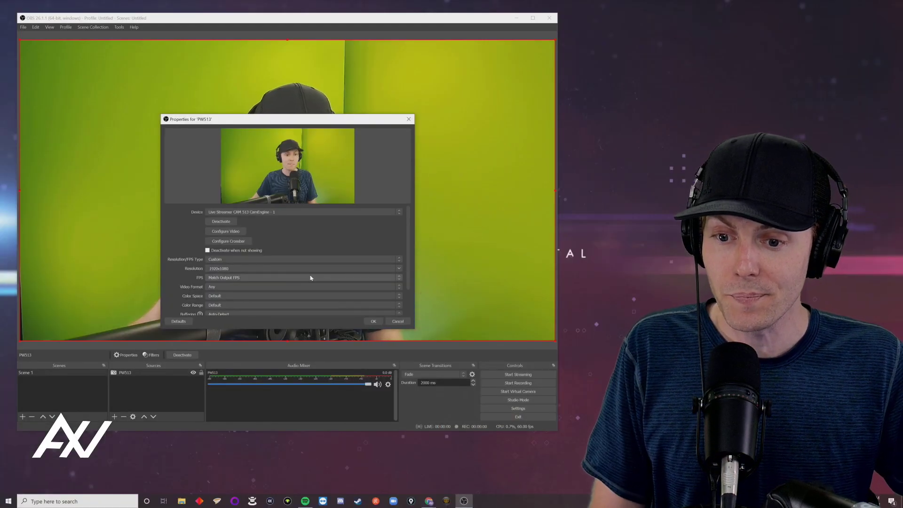
{"action": "left_click", "coordinate": [371, 279]}
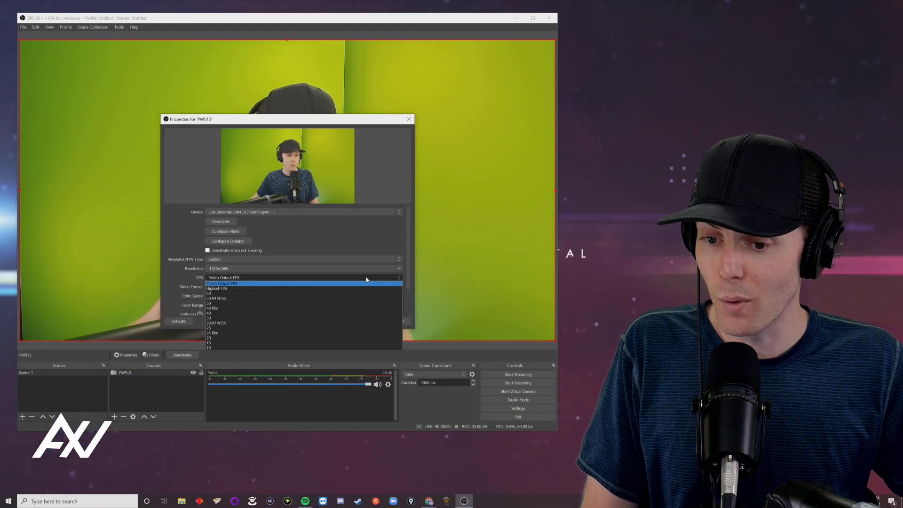
{"action": "left_click", "coordinate": [365, 278]}
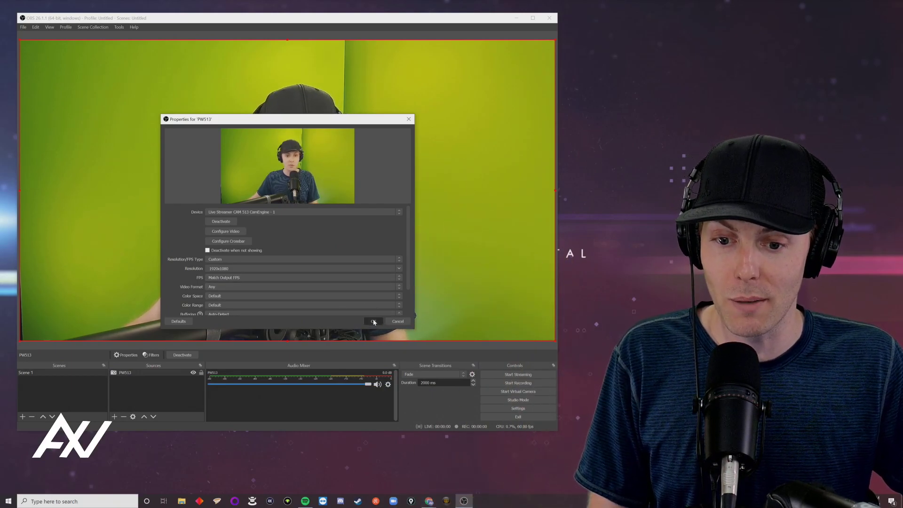
{"action": "left_click", "coordinate": [373, 321]}
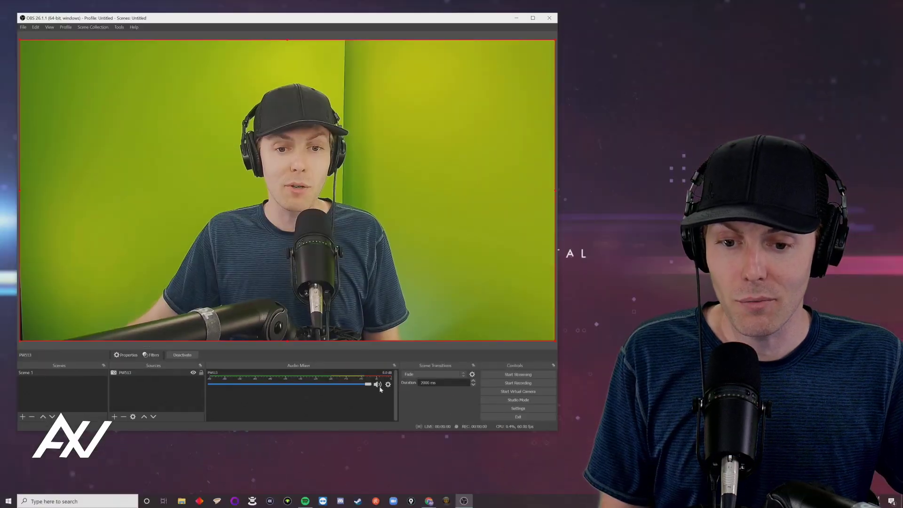
Mute the PW513 track and hide it from the Audio Mixer.
{"action": "left_click", "coordinate": [378, 384]}
{"action": "left_click", "coordinate": [388, 384]}
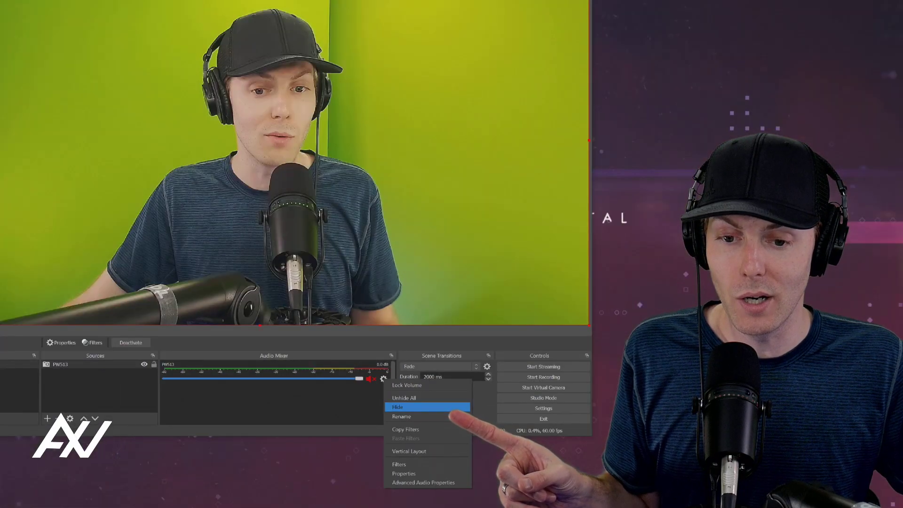
{"action": "left_click", "coordinate": [382, 382]}
{"action": "left_click", "coordinate": [388, 385]}
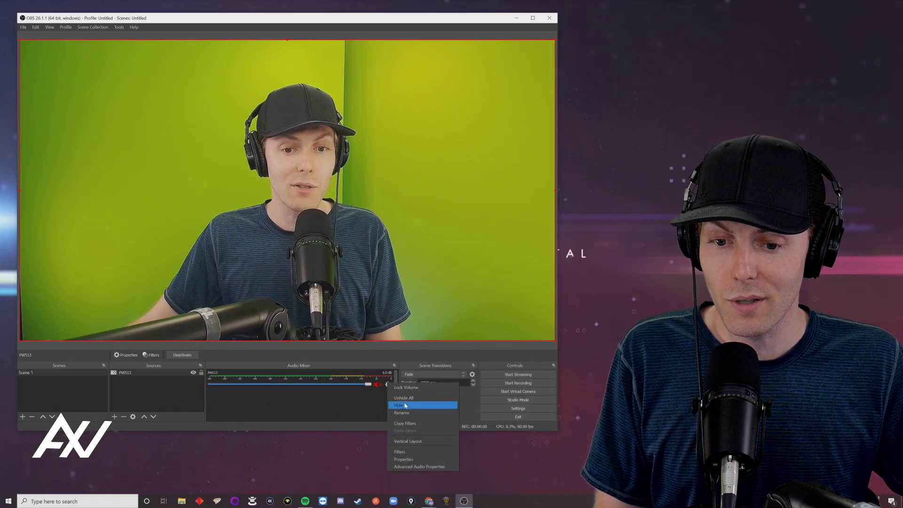
{"action": "left_click", "coordinate": [405, 405]}
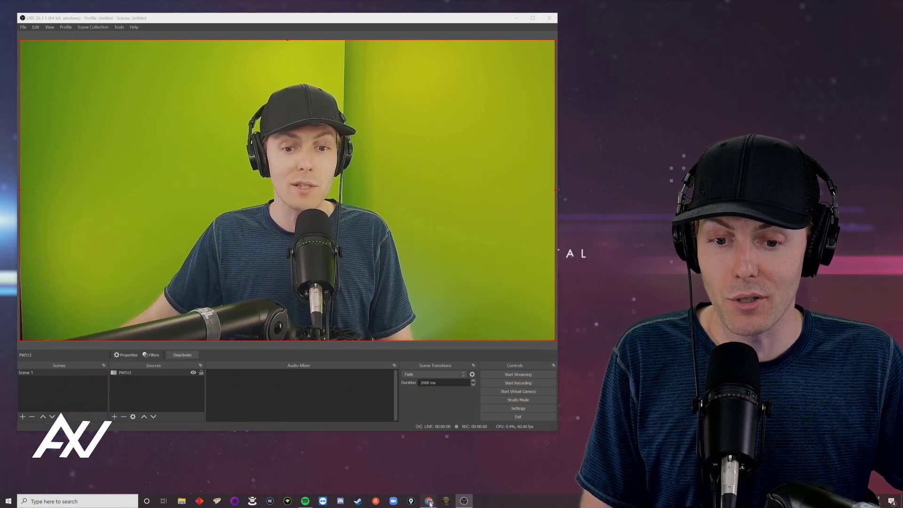
{"action": "left_click", "coordinate": [449, 468]}
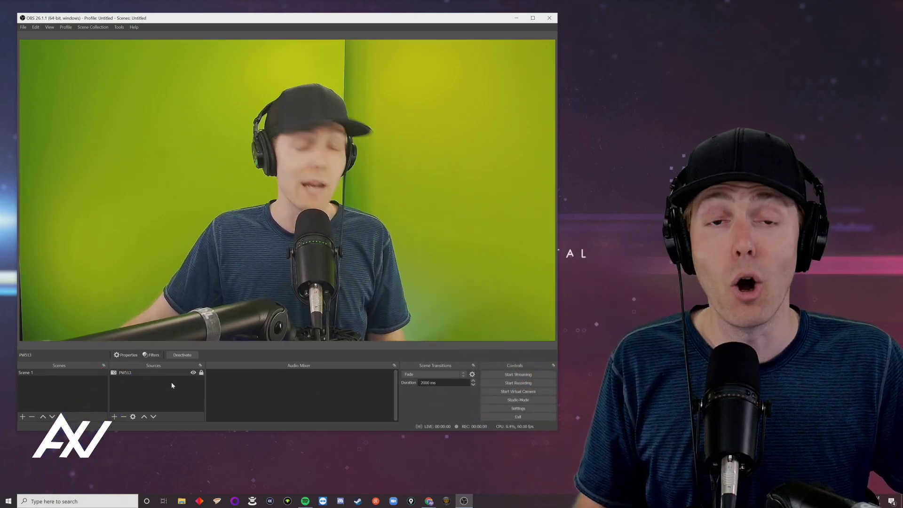
Add an Audio Input Capture source named 'Mic' using the Microphone (Shure MV7) device.
{"action": "left_click", "coordinate": [115, 417]}
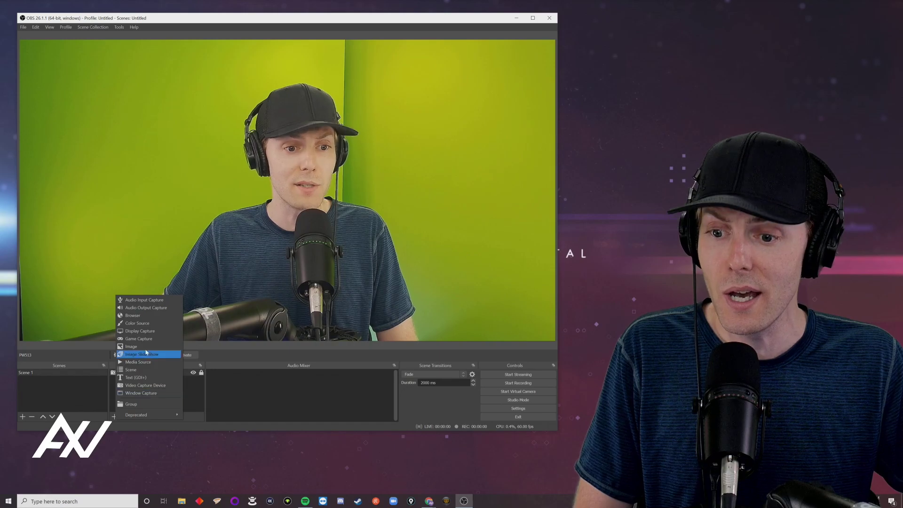
{"action": "left_click", "coordinate": [144, 300]}
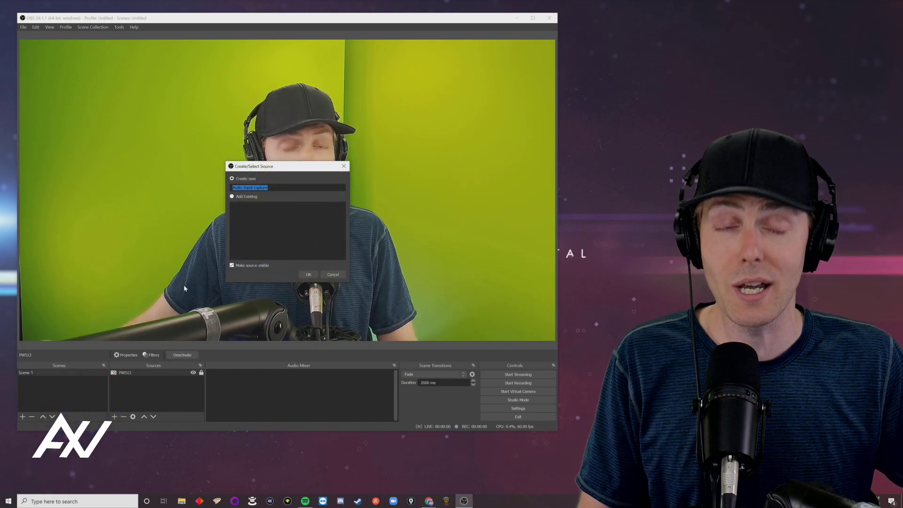
{"action": "type", "text": "Mic"}
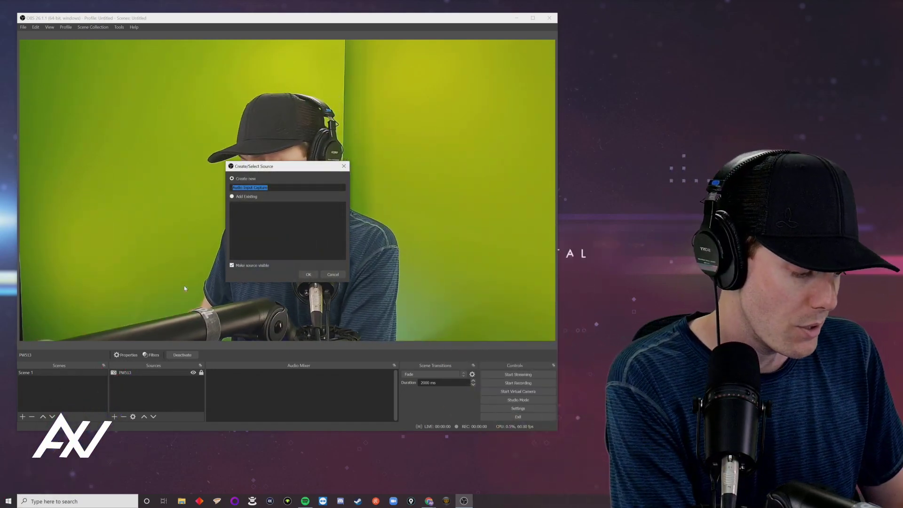
{"action": "left_click", "coordinate": [308, 275]}
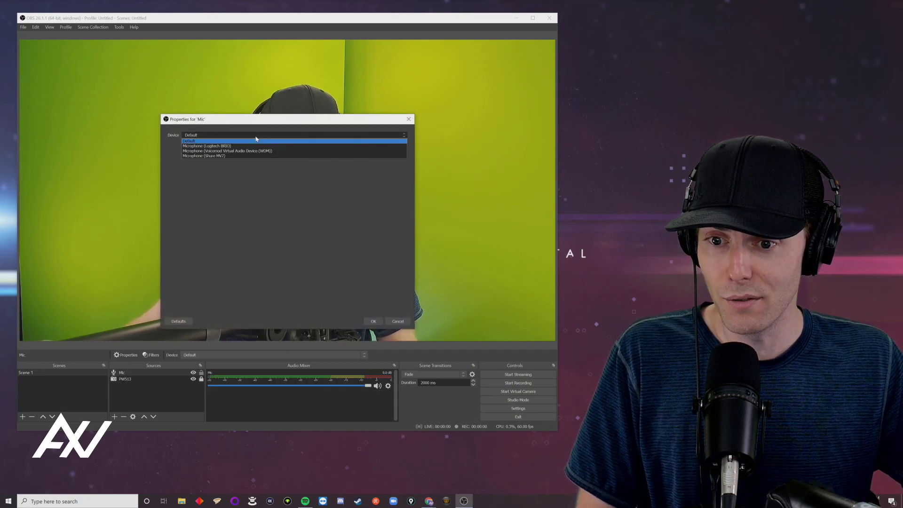
{"action": "left_click", "coordinate": [238, 156]}
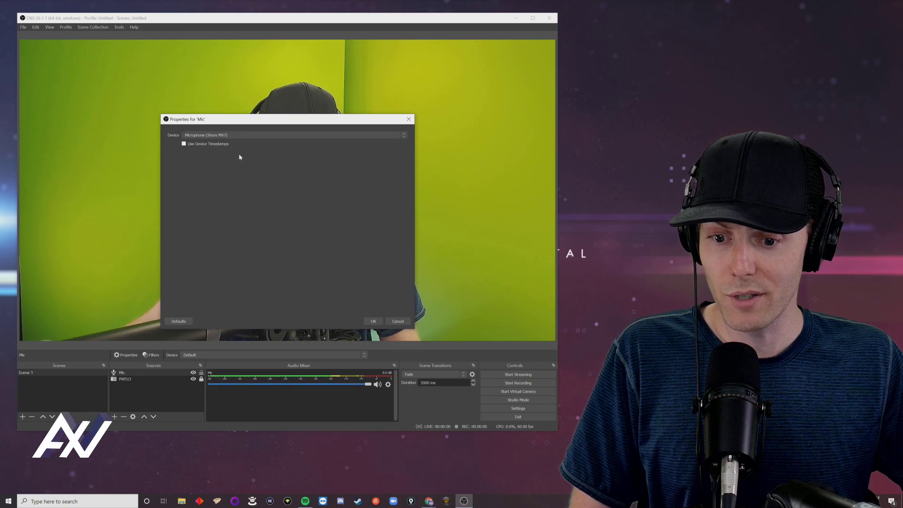
{"action": "left_click", "coordinate": [374, 321]}
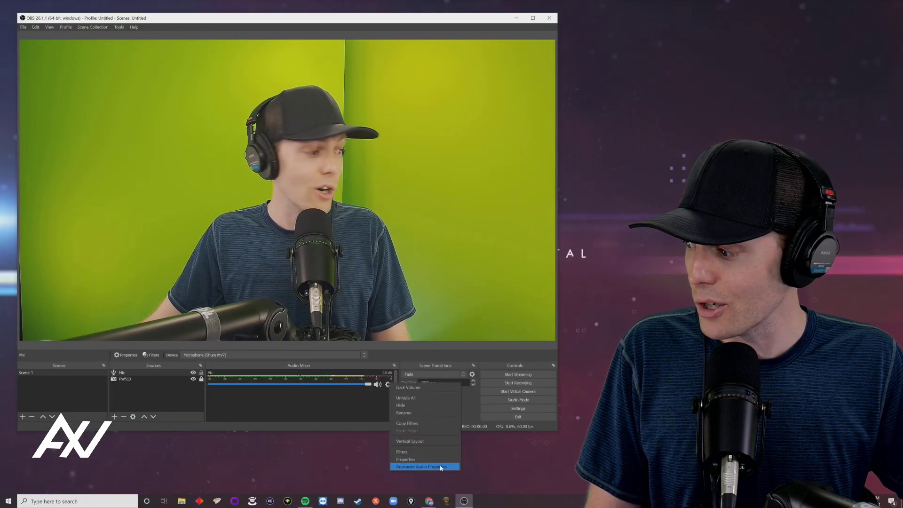
Enter a 100 ms Sync Offset for Mic in Advanced Audio Properties and close it.
{"action": "left_click", "coordinate": [441, 466]}
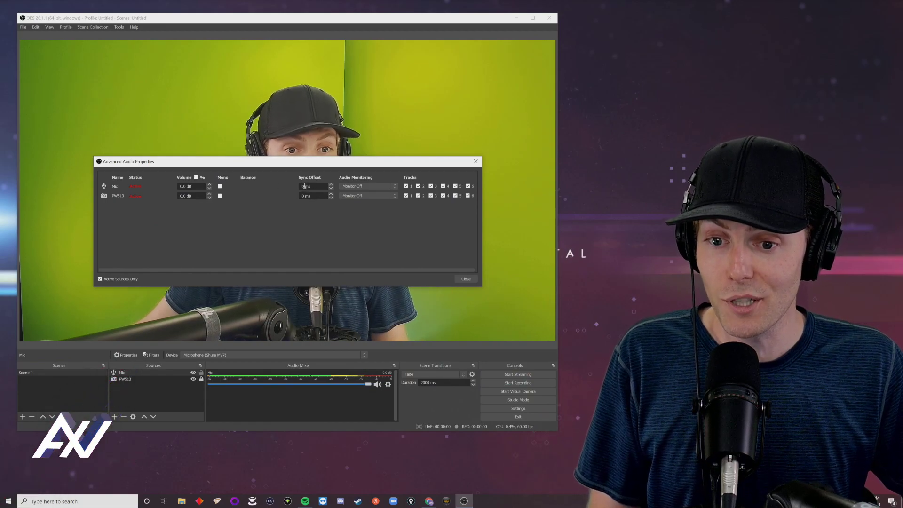
{"action": "type", "text": "100"}
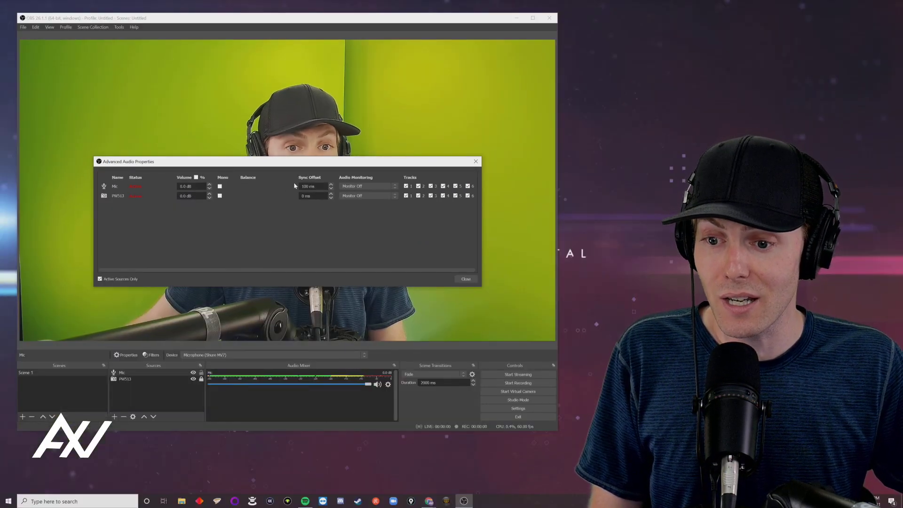
{"action": "left_click", "coordinate": [465, 280]}
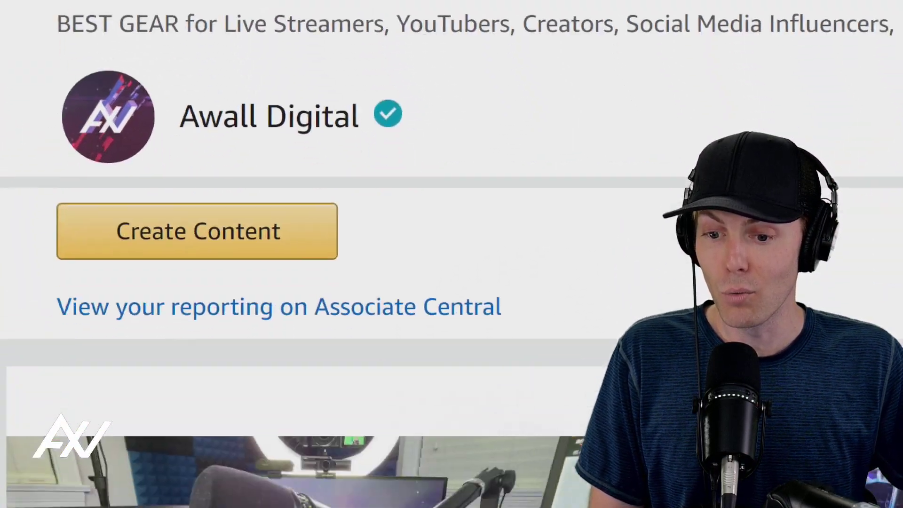
Scroll down the storefront and play the past livestream 'Best Gamer Gear Showcase'.
{"action": "scroll", "coordinate": [162, 367], "scroll_direction": "down", "scroll_amount": 8}
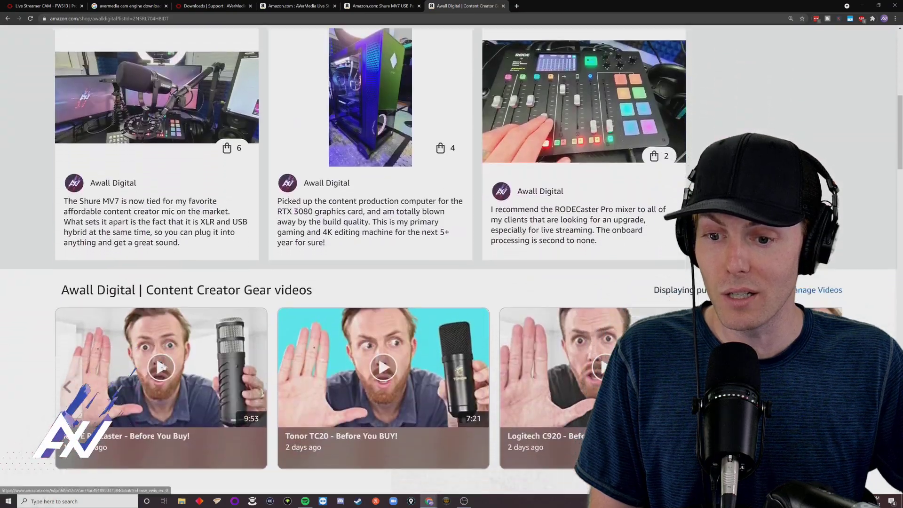
{"action": "scroll", "coordinate": [162, 367], "scroll_direction": "down", "scroll_amount": 20}
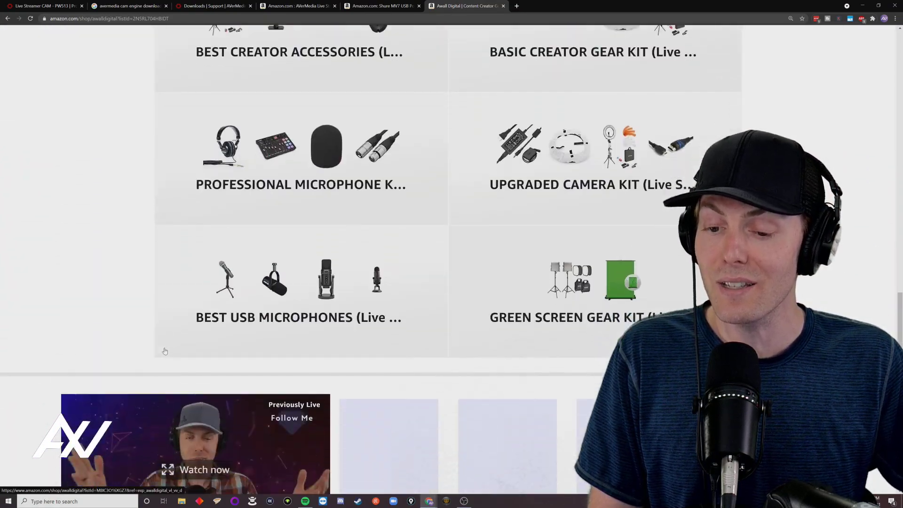
{"action": "scroll", "coordinate": [164, 351], "scroll_direction": "down", "scroll_amount": 5}
{"action": "left_click", "coordinate": [186, 226]}
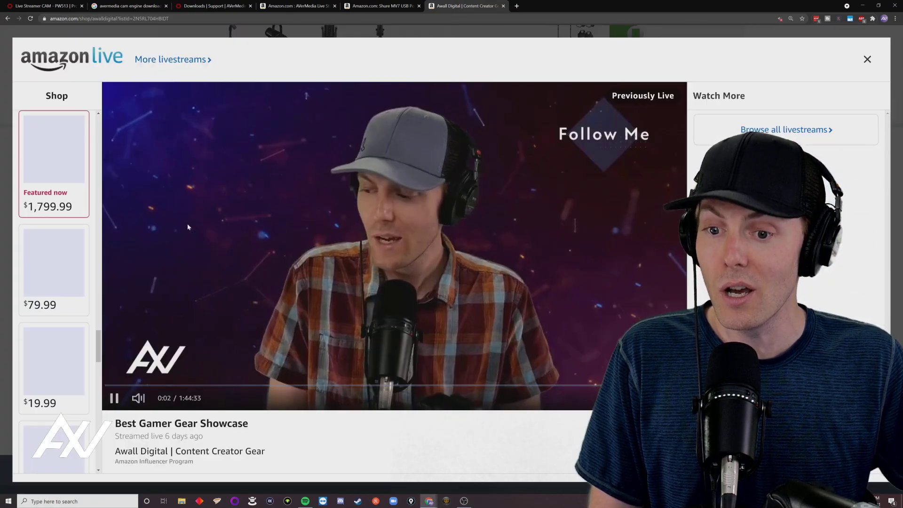